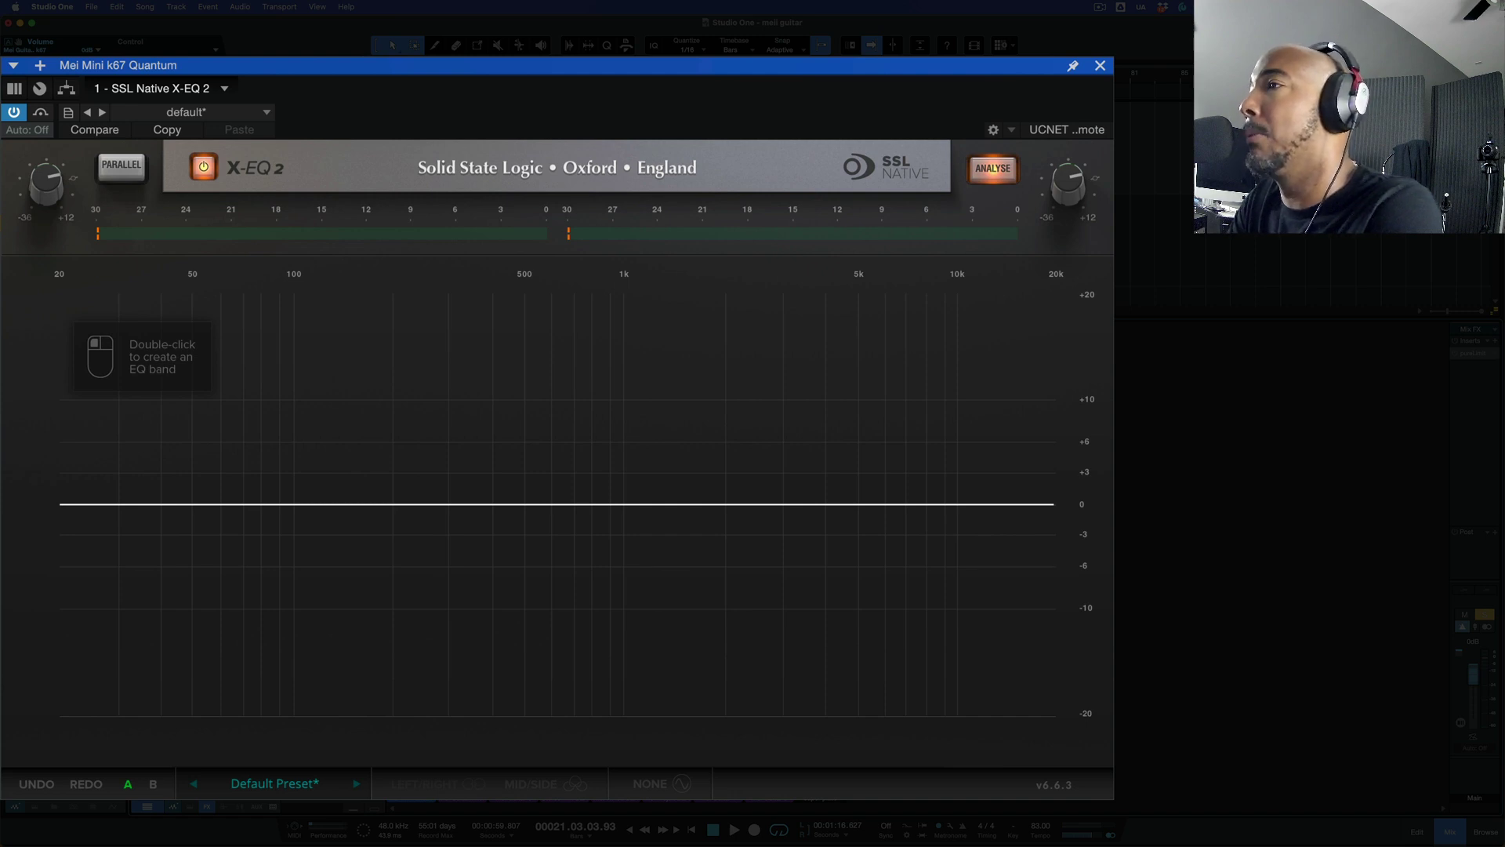
Step: Audition the guitar, then add a roll-off near 30 Hz and bands near 70, 180 and 550 Hz
key("space")
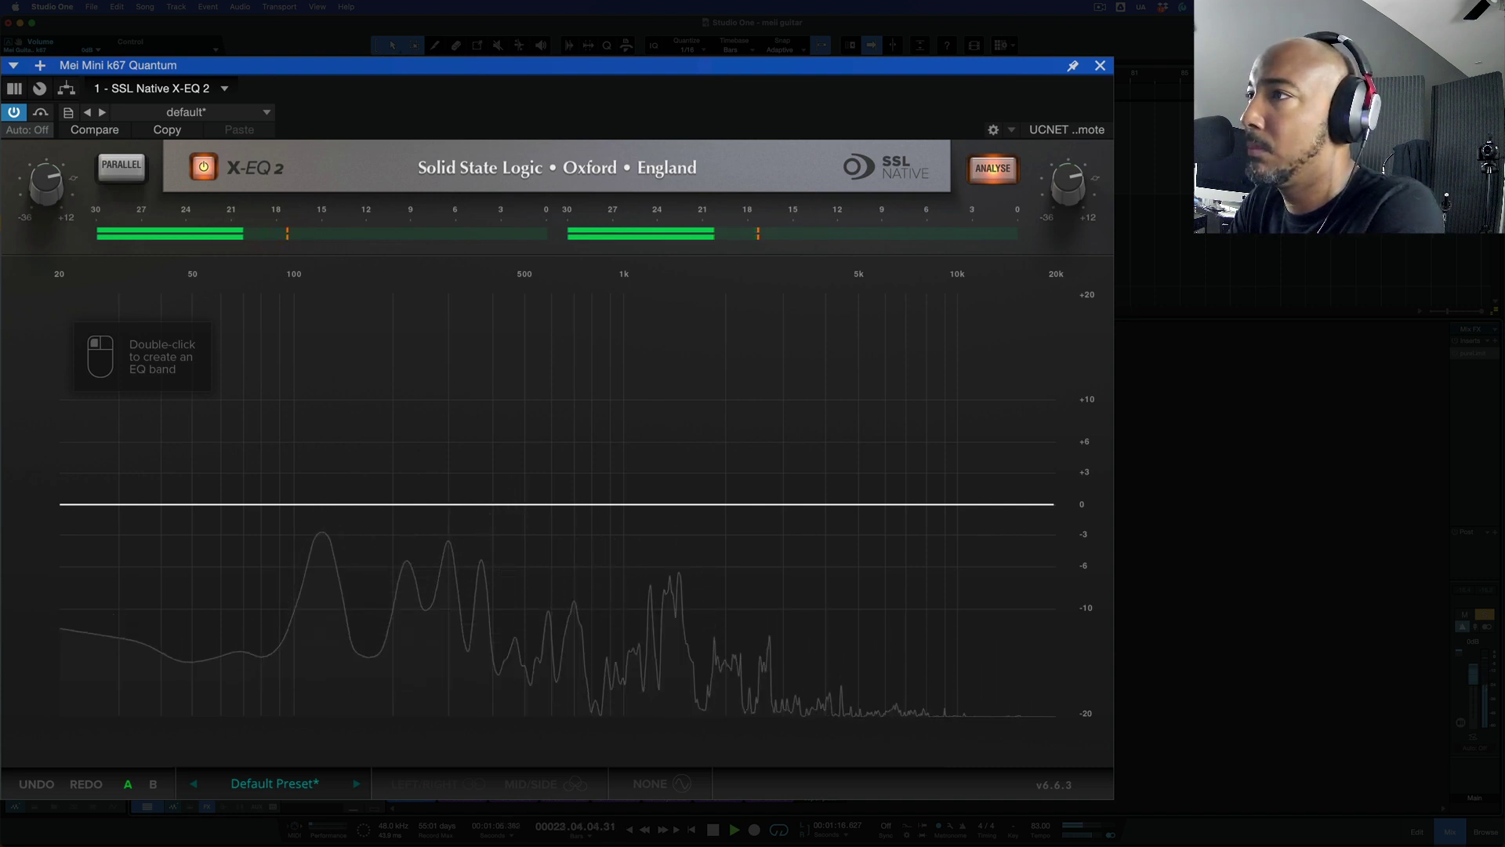
key("space")
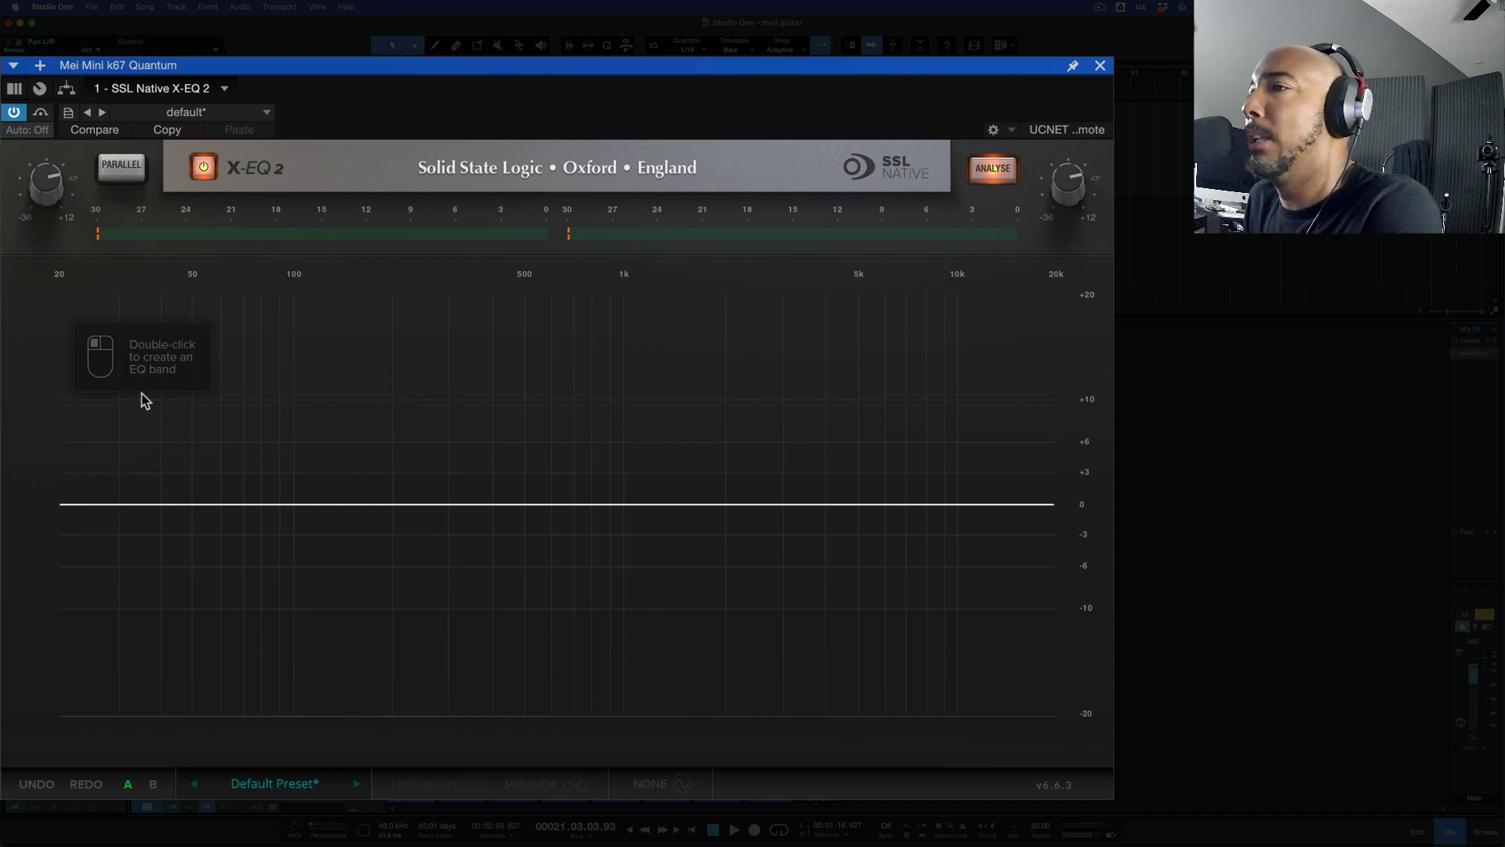
double_click(117, 506)
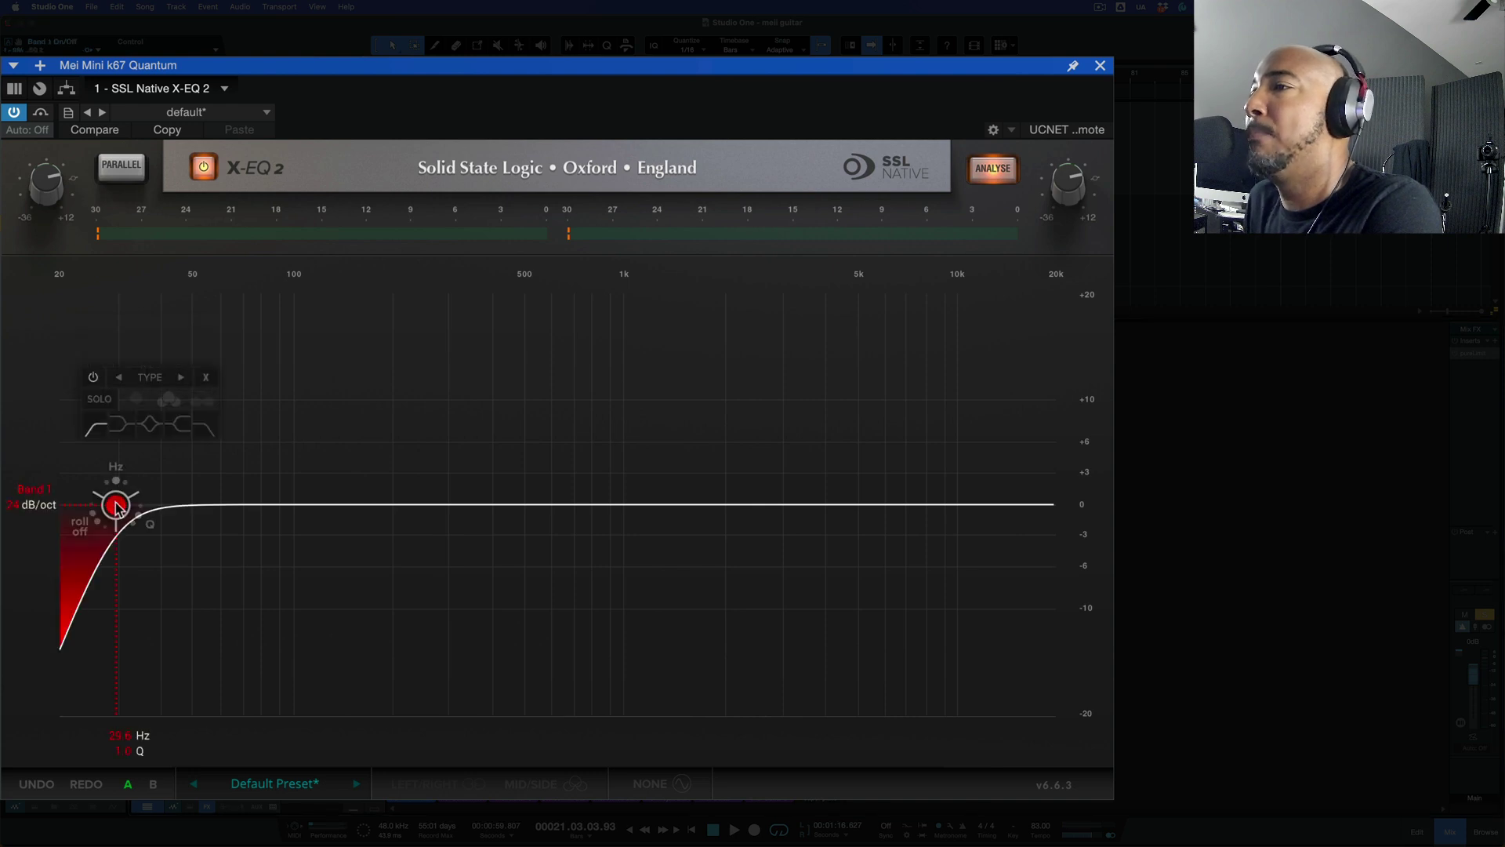
double_click(246, 503)
double_click(378, 502)
double_click(528, 505)
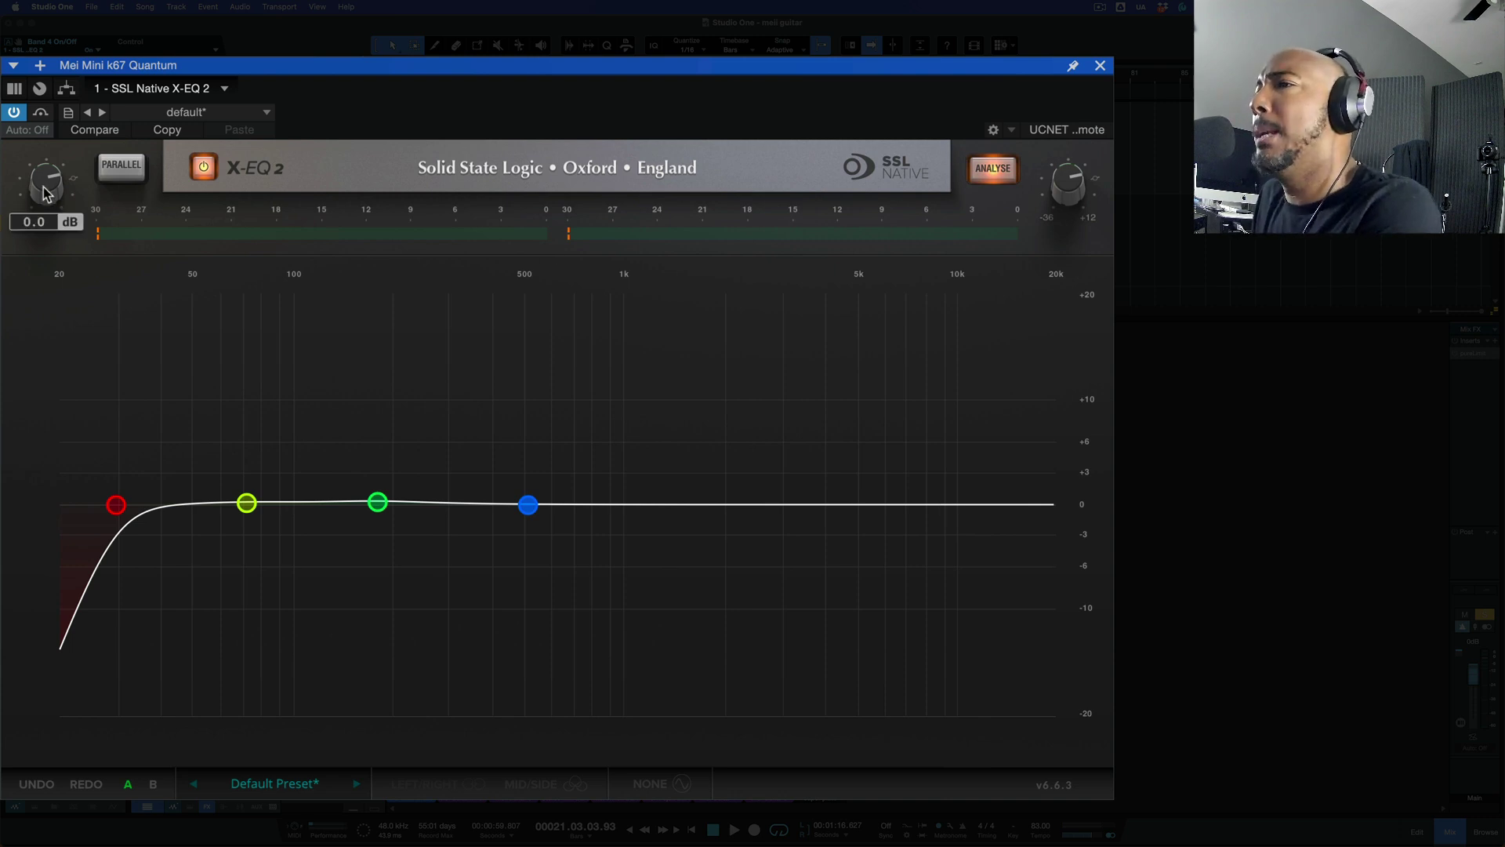
mouse_move(1065, 198)
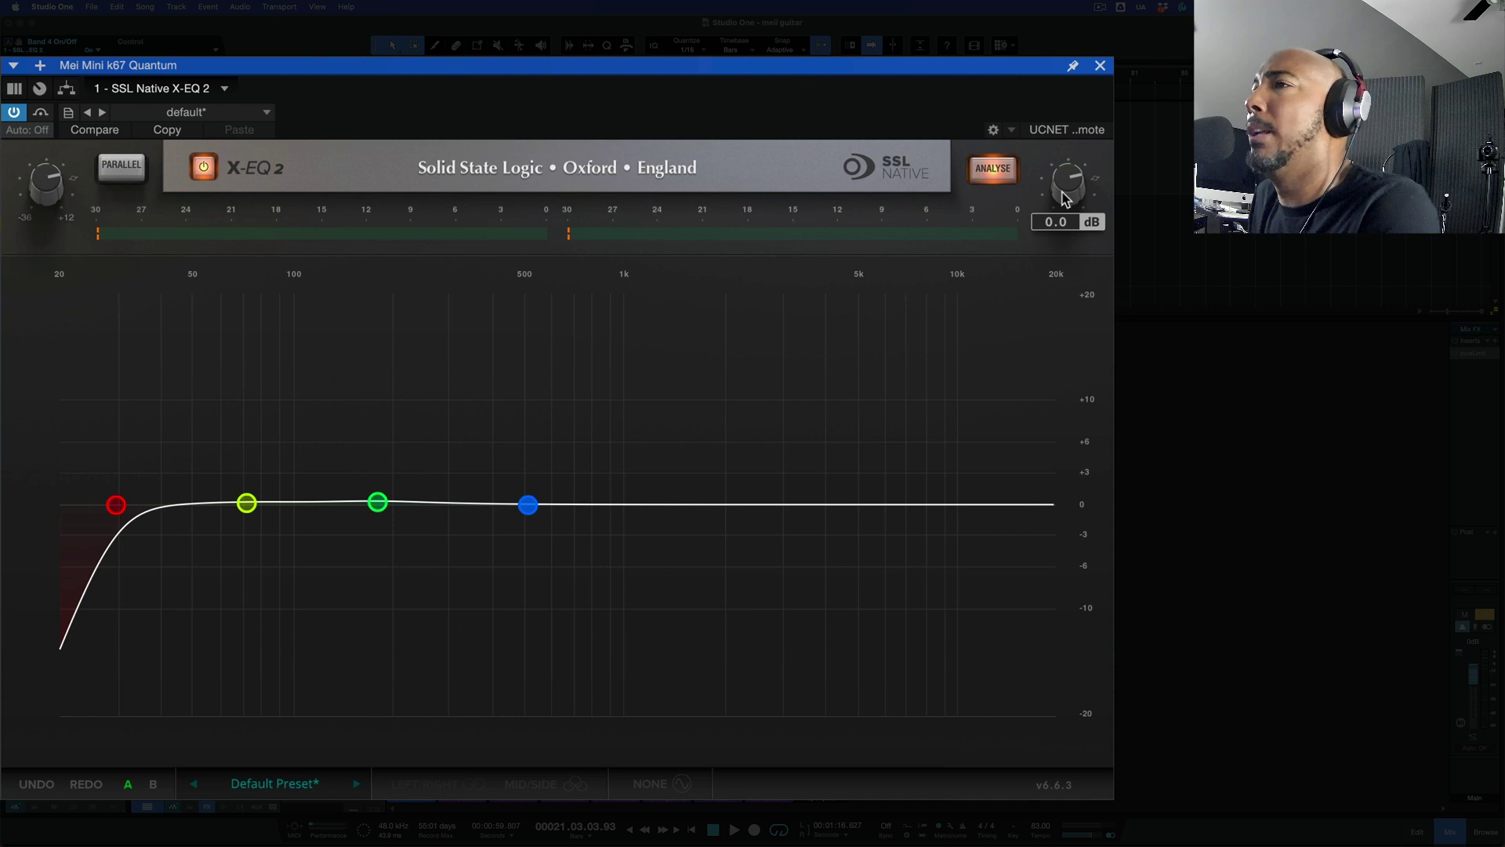
left_click(122, 175)
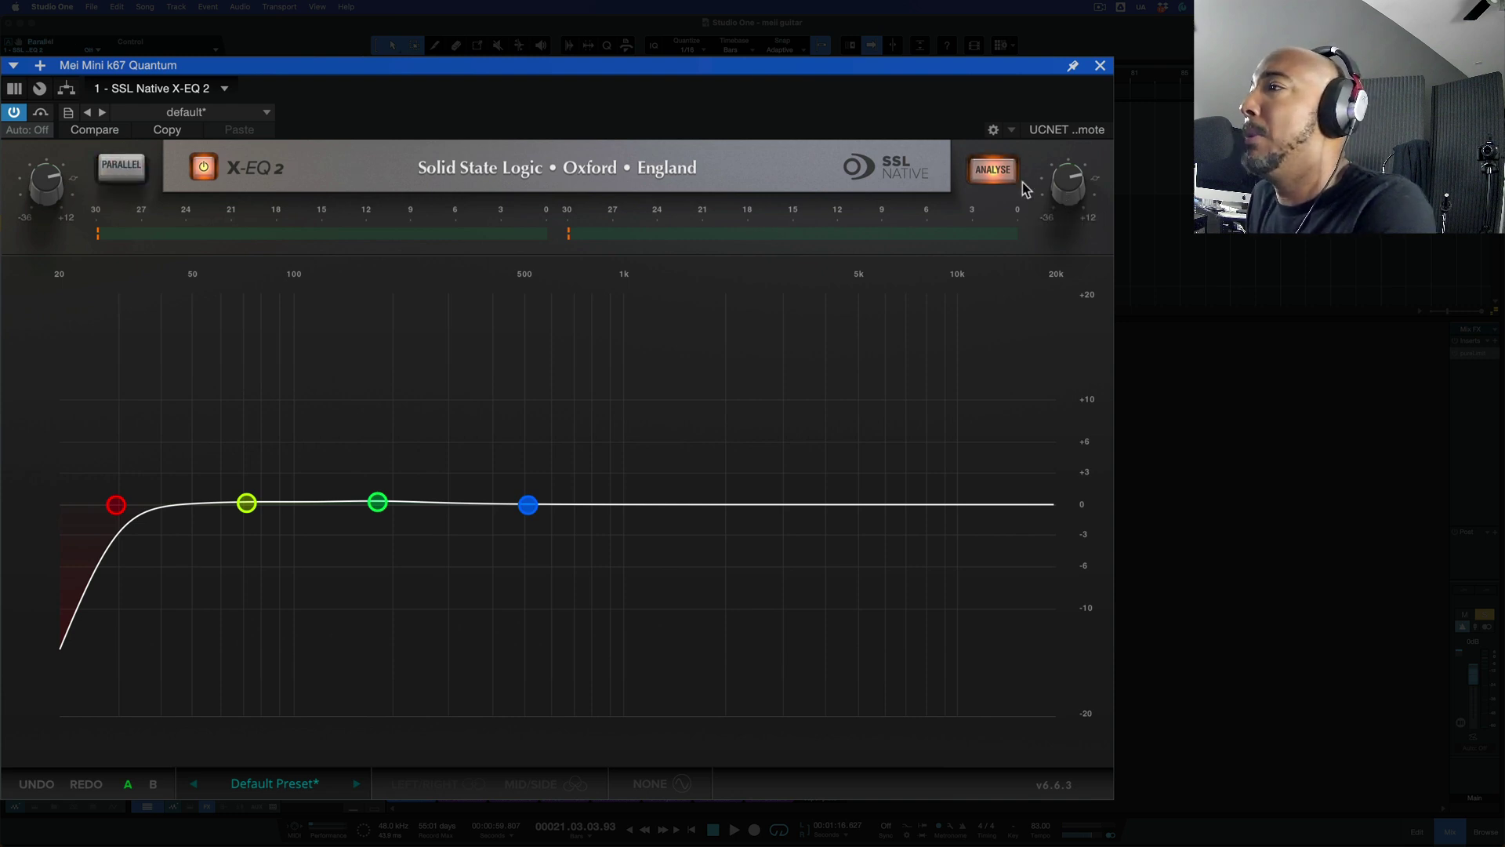
left_click(994, 170)
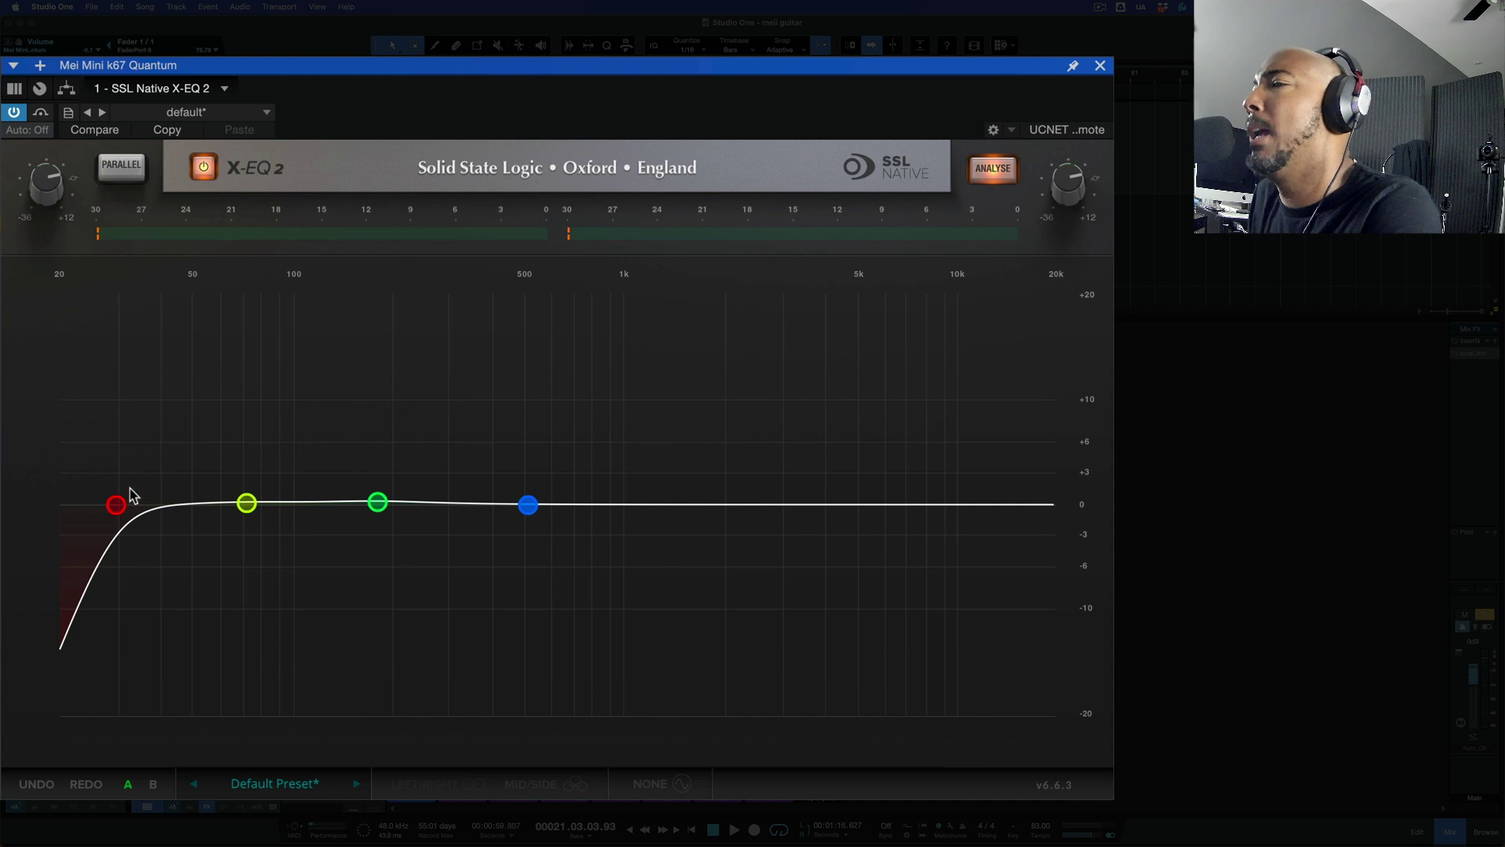
Step: Raise the low roll-off to about 39 Hz, nudge it, and change Band 1 to a bell
left_click_drag(116, 506, 130, 467)
left_click_drag(131, 533, 157, 502)
left_click(149, 564)
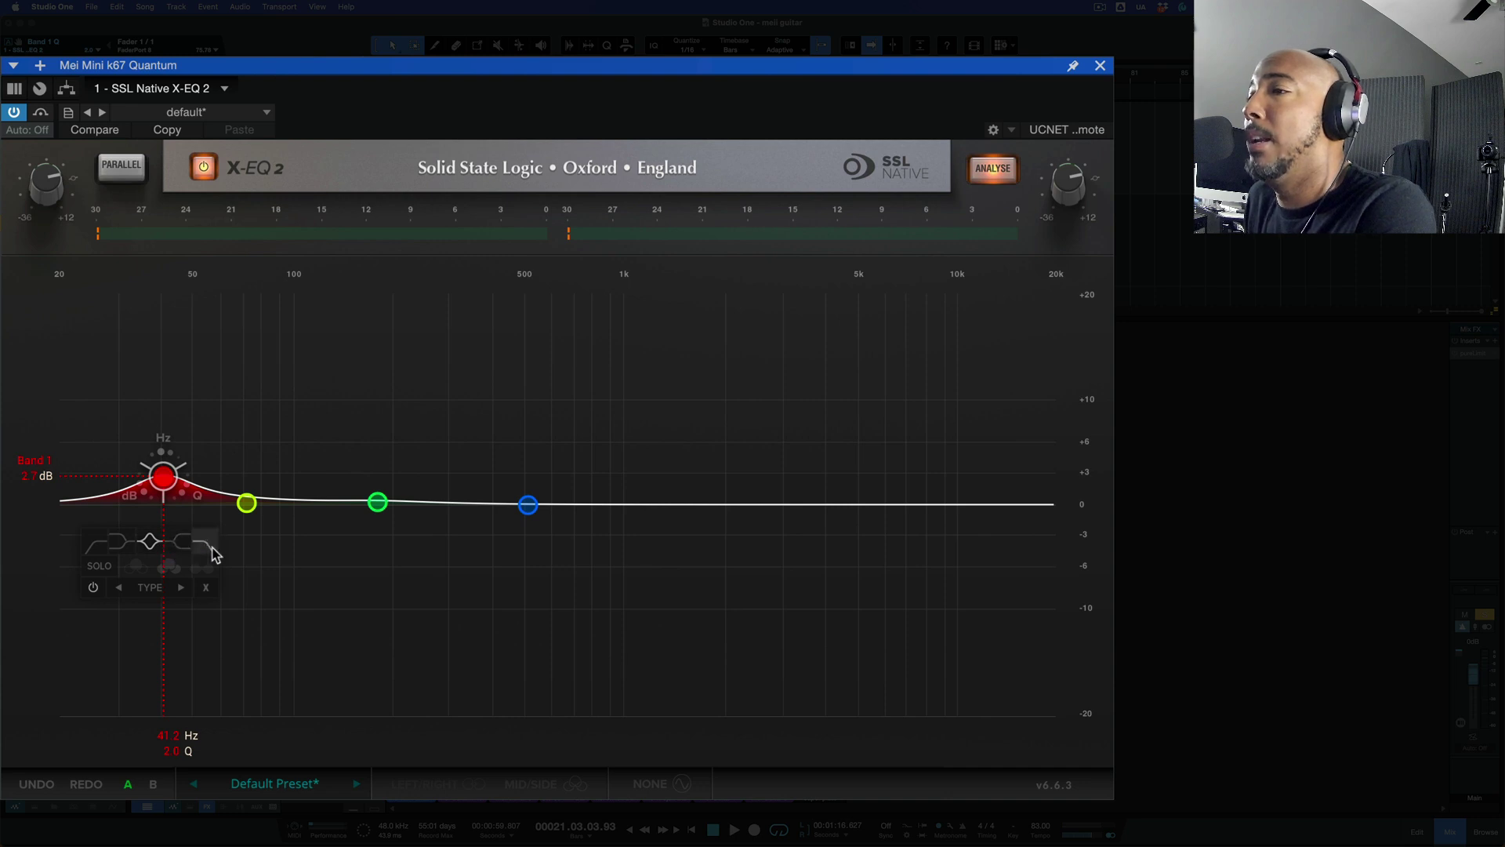
Step: Toggle Band 1's solo and bypass on and off, then delete the band
left_click(98, 566)
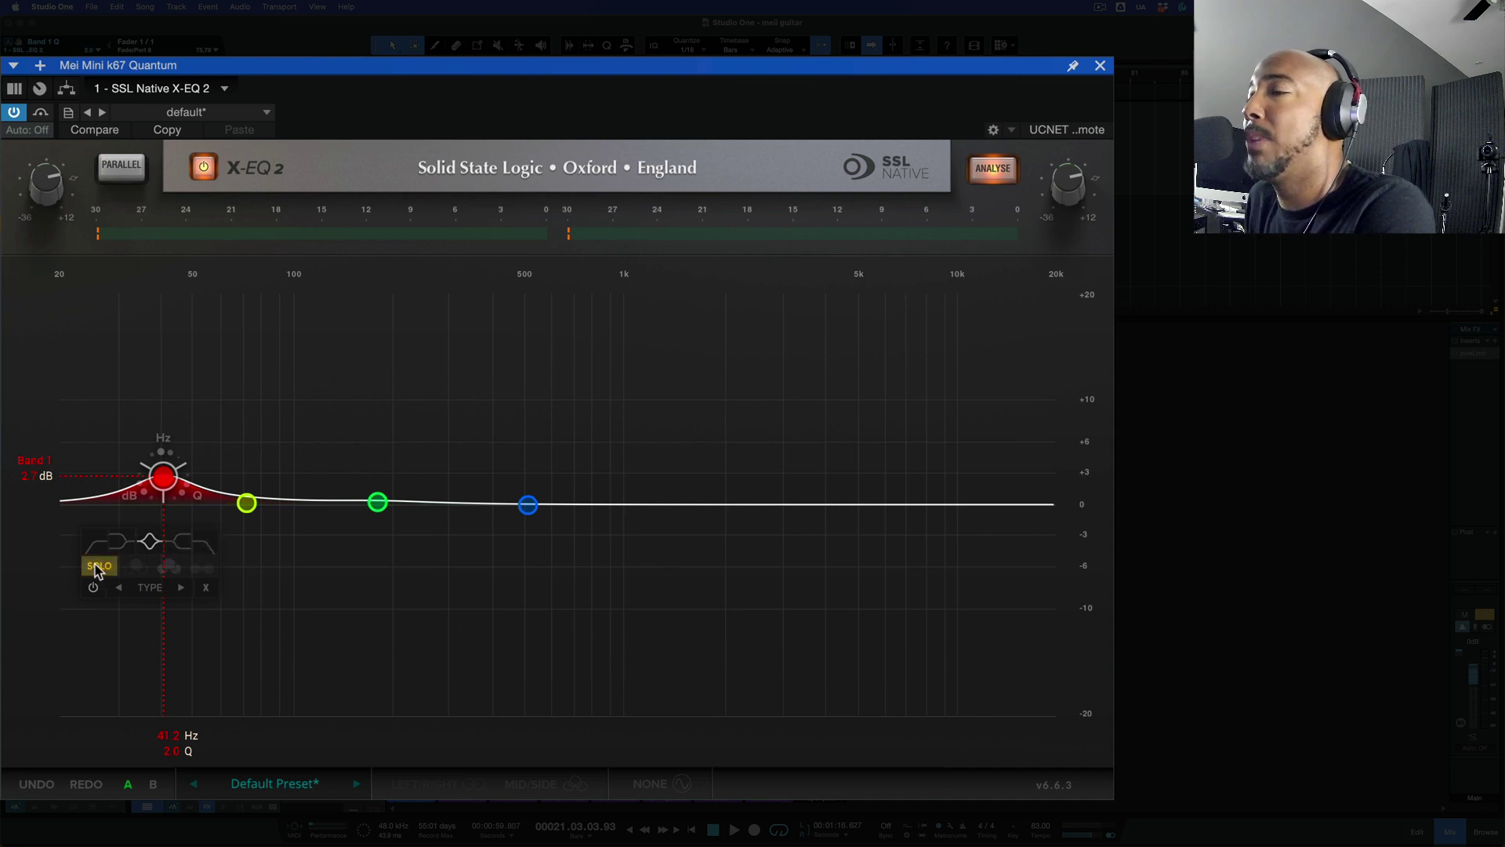
left_click(97, 565)
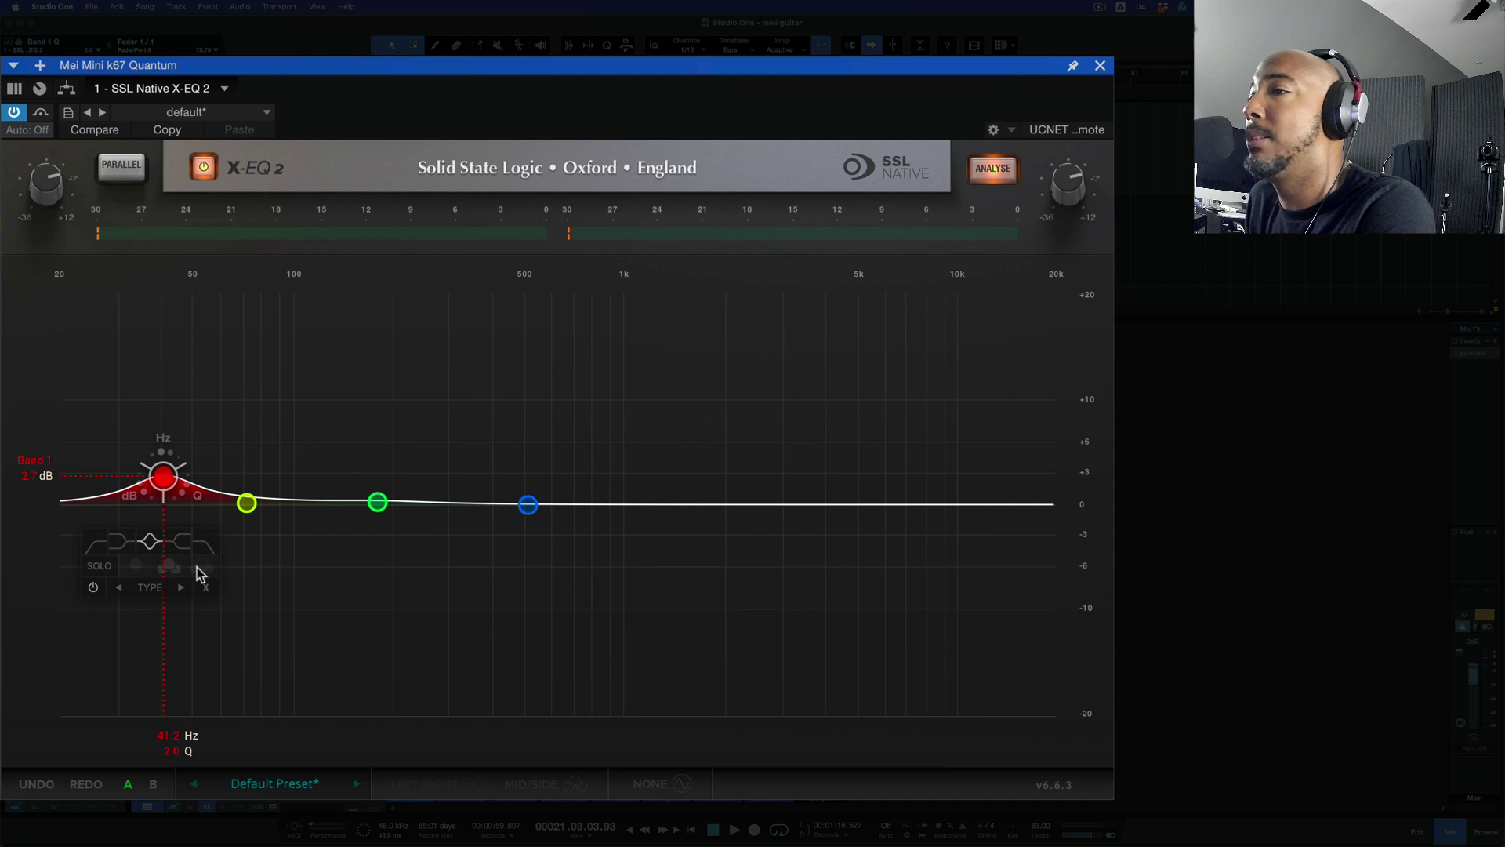
left_click(92, 588)
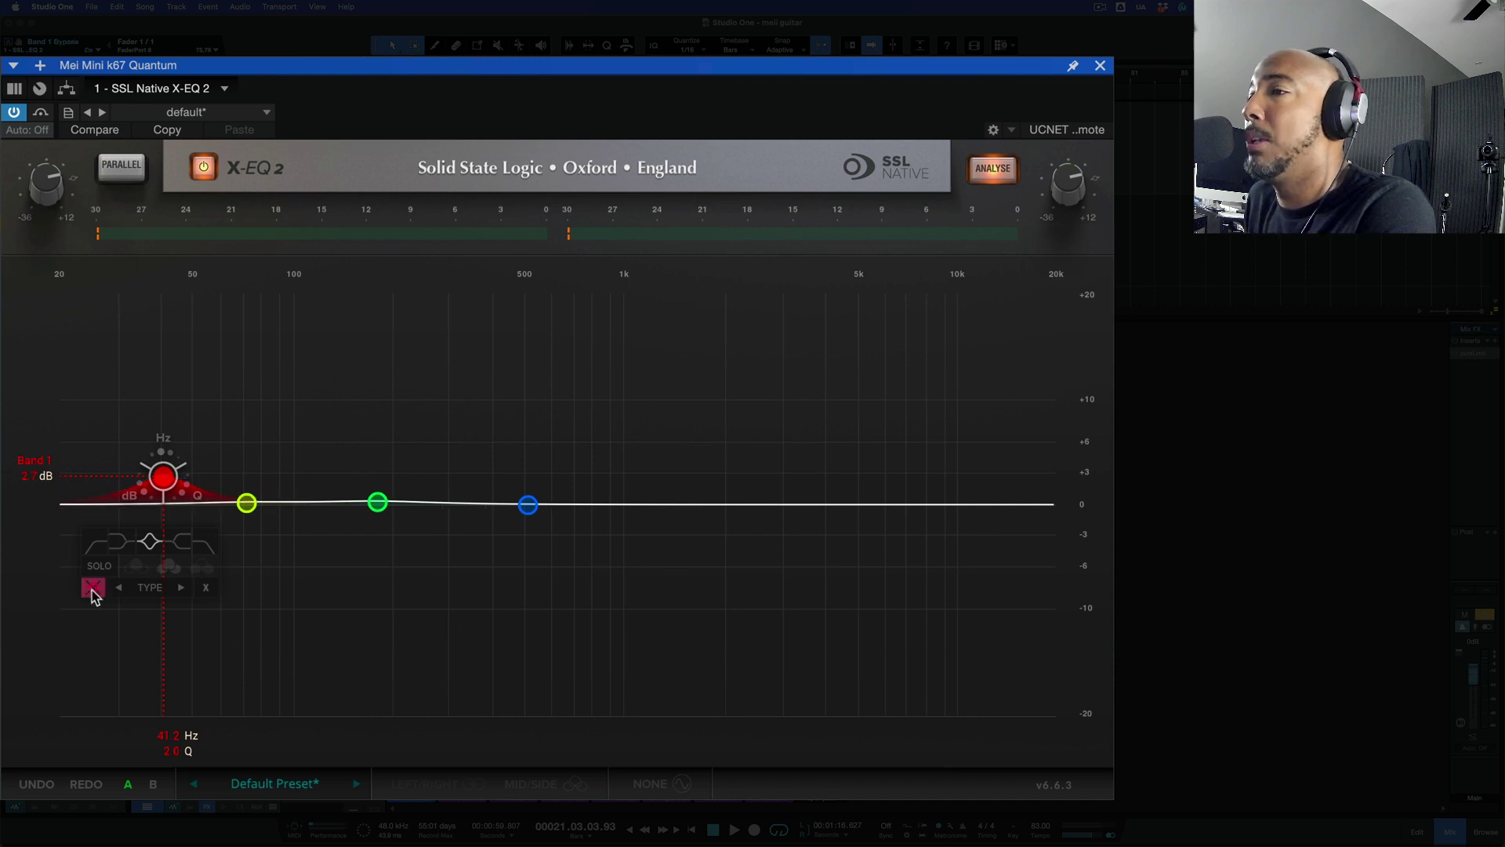
left_click(93, 587)
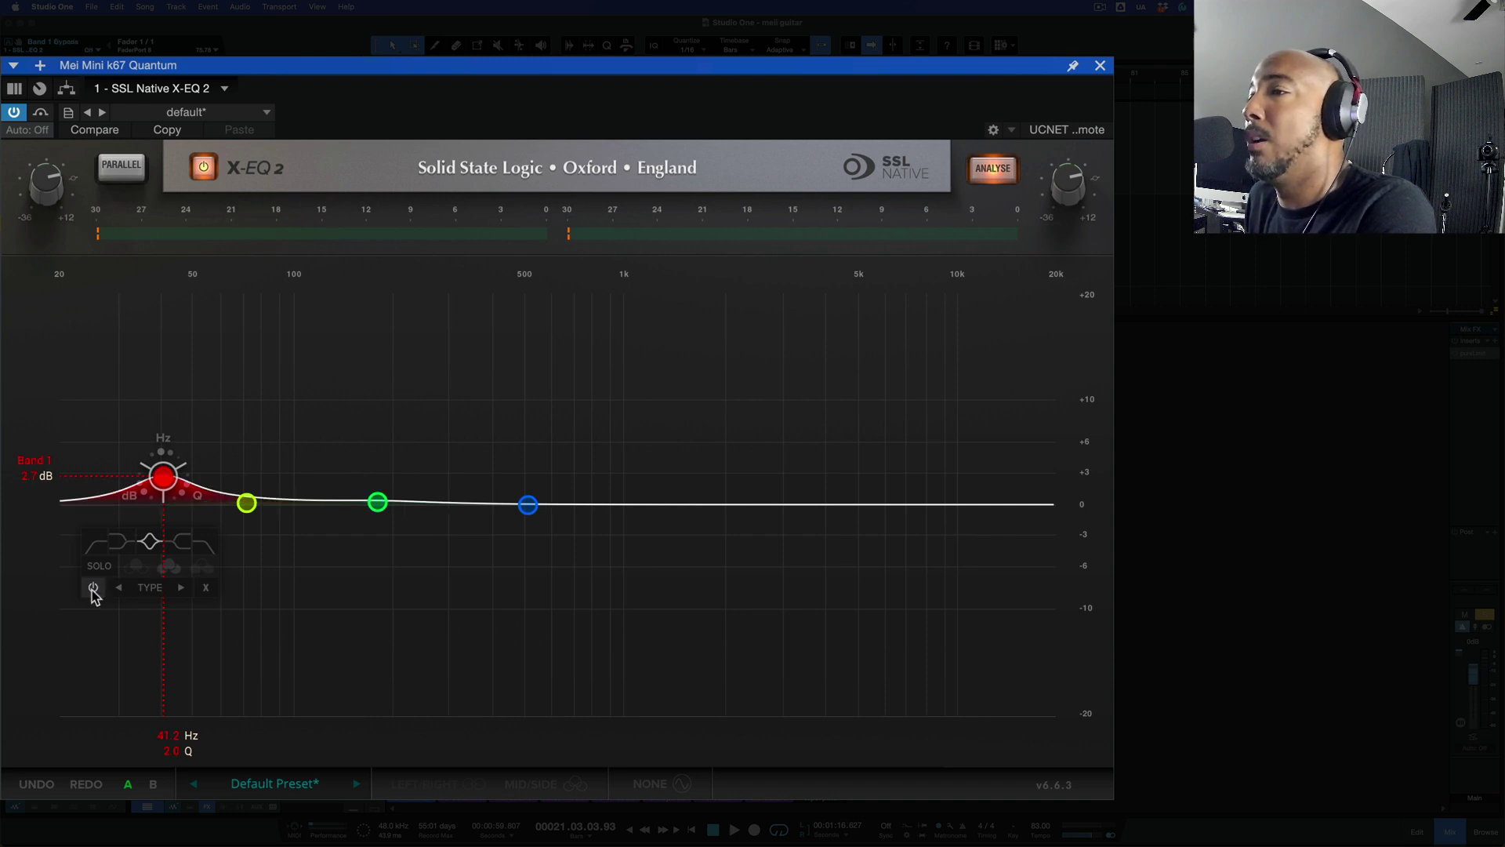
left_click(206, 587)
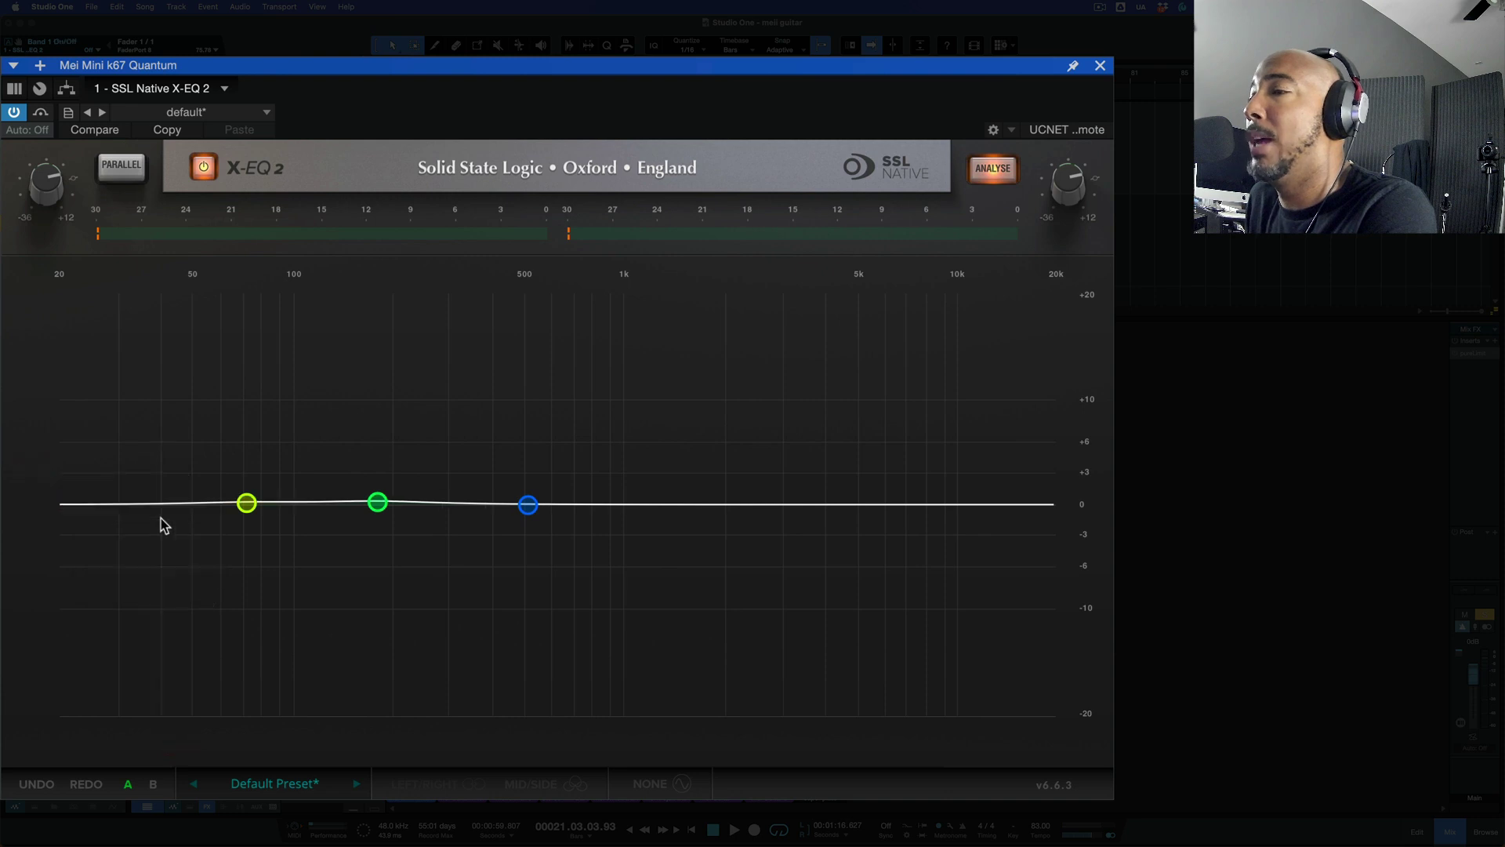
Step: Select the 73 Hz band and try Classic Asymmetrical, Proportional 2 and Constant Q bell shapes
left_click(245, 504)
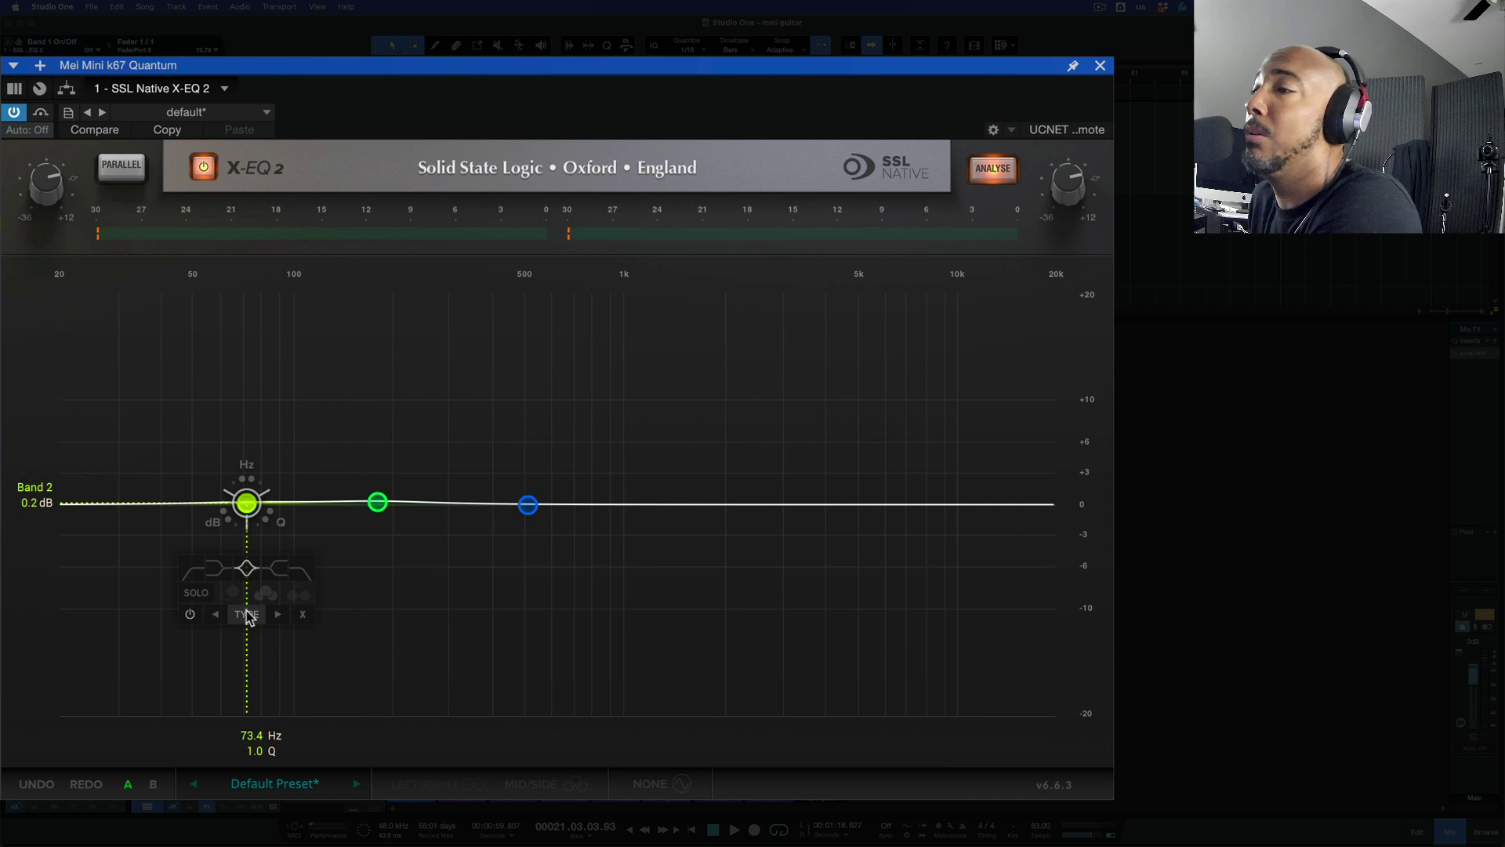
left_click(277, 615)
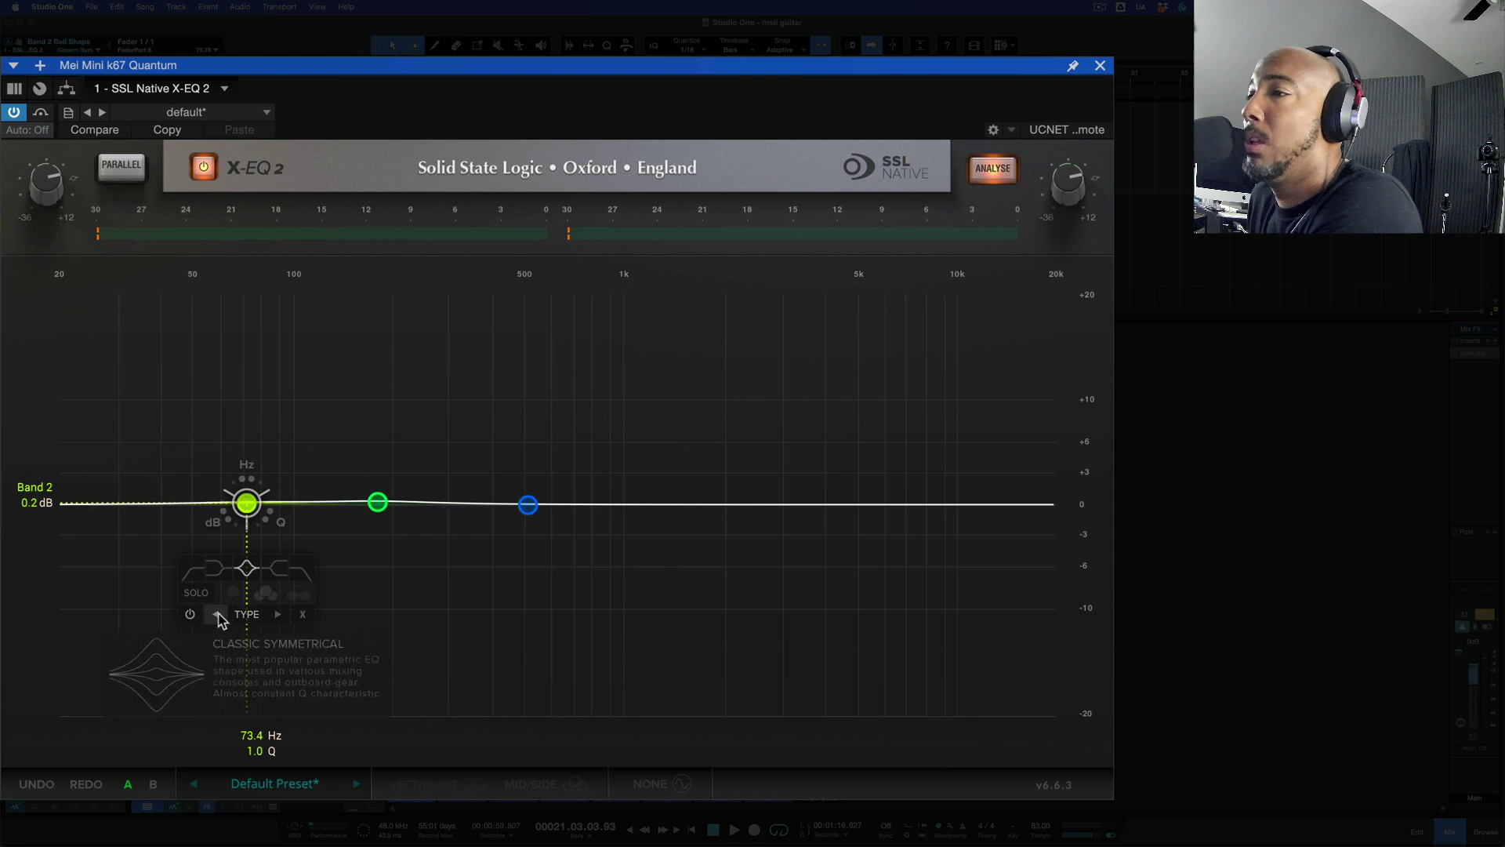
left_click(277, 615)
left_click(276, 615)
left_click(274, 615)
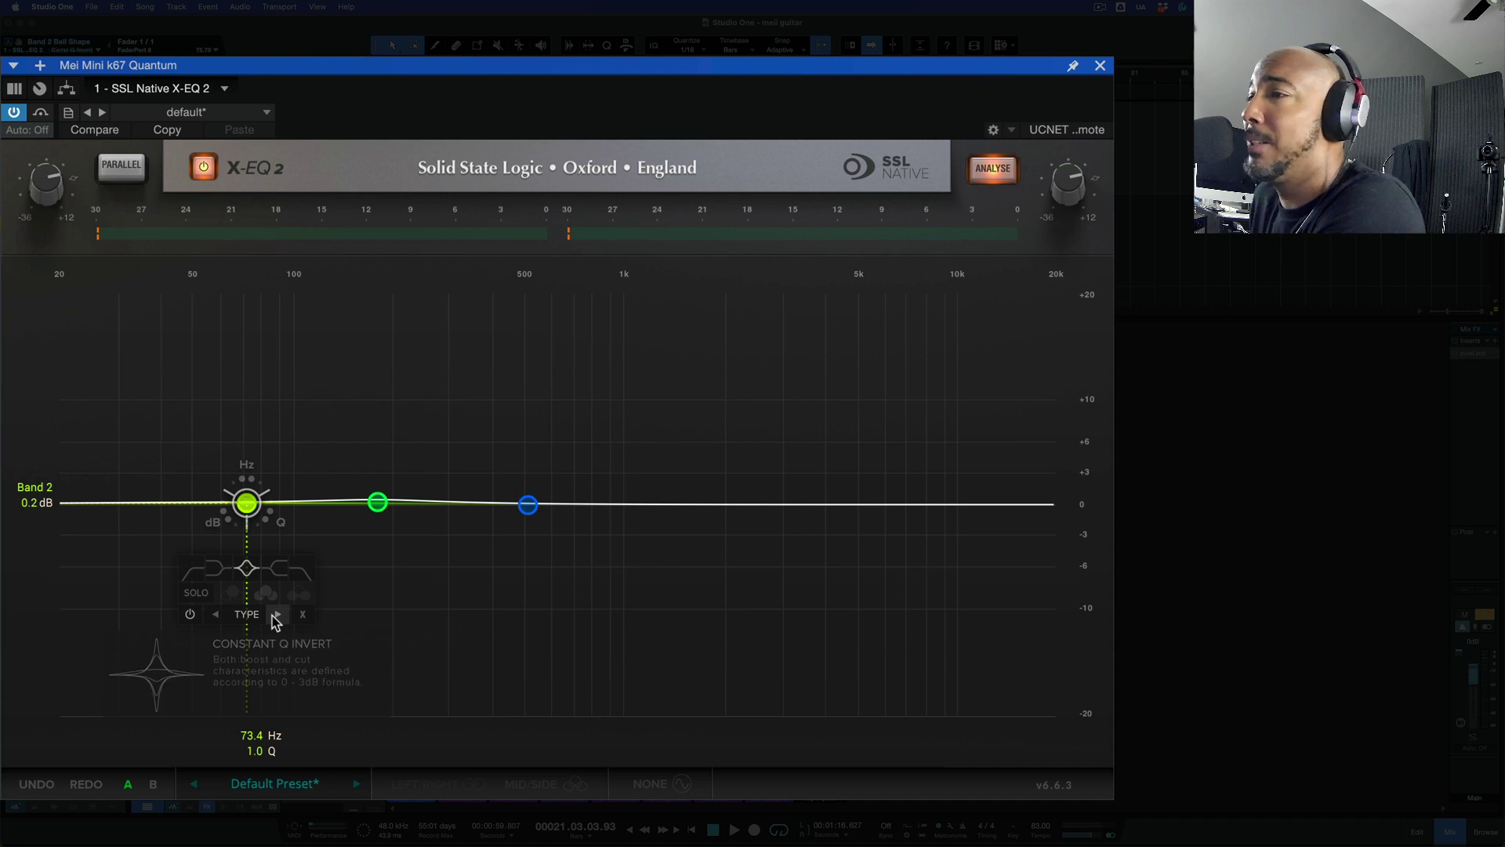
left_click(276, 615)
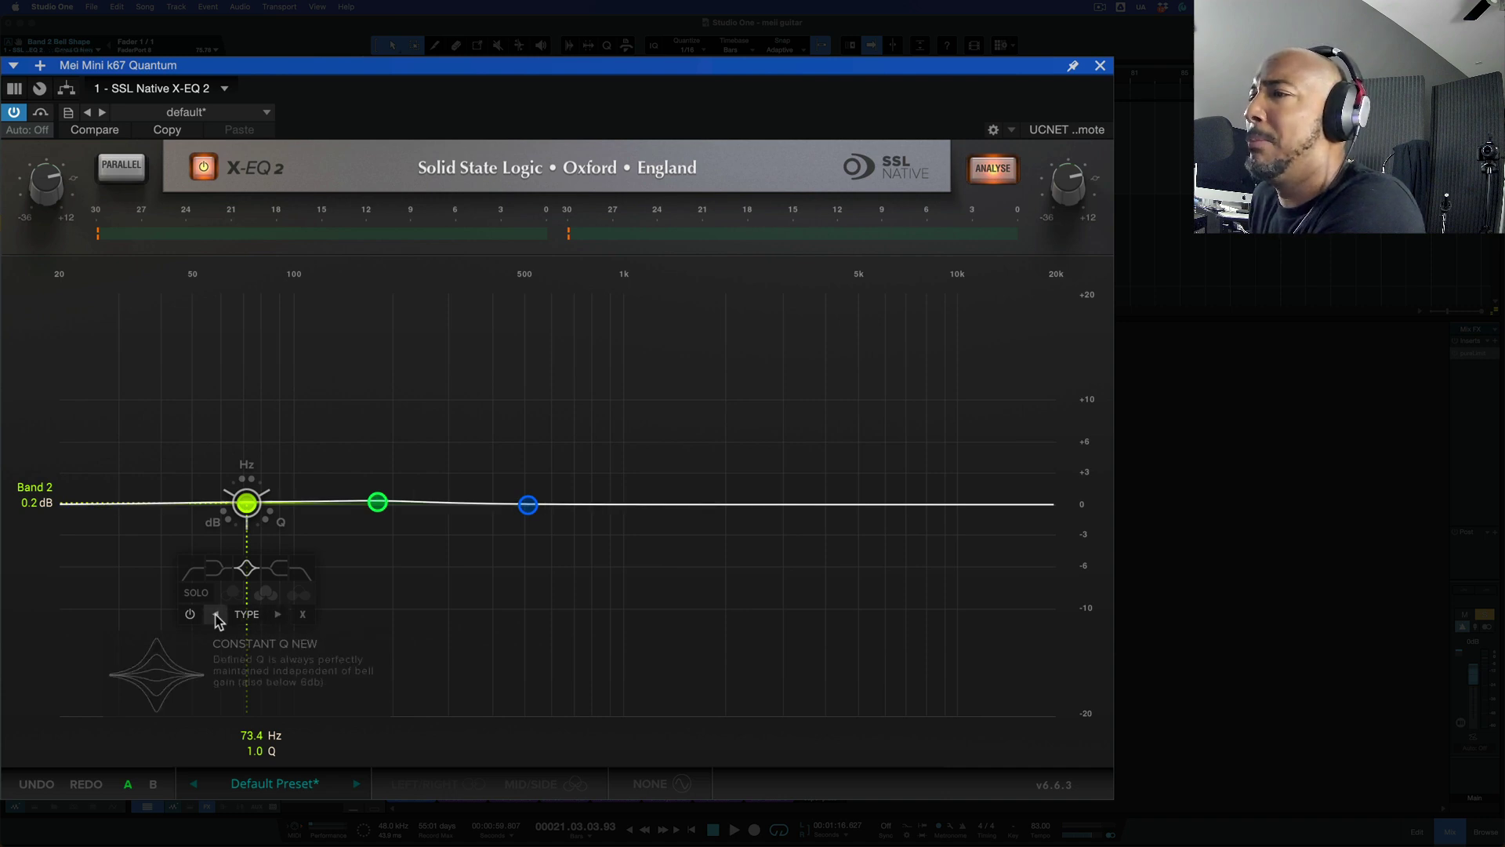
Step: Step back through the bell shapes and settle on Classic Symmetrical
left_click(216, 616)
left_click(216, 616)
left_click(217, 616)
left_click(216, 615)
left_click(218, 616)
left_click(276, 615)
left_click(276, 615)
left_click(276, 615)
left_click(276, 614)
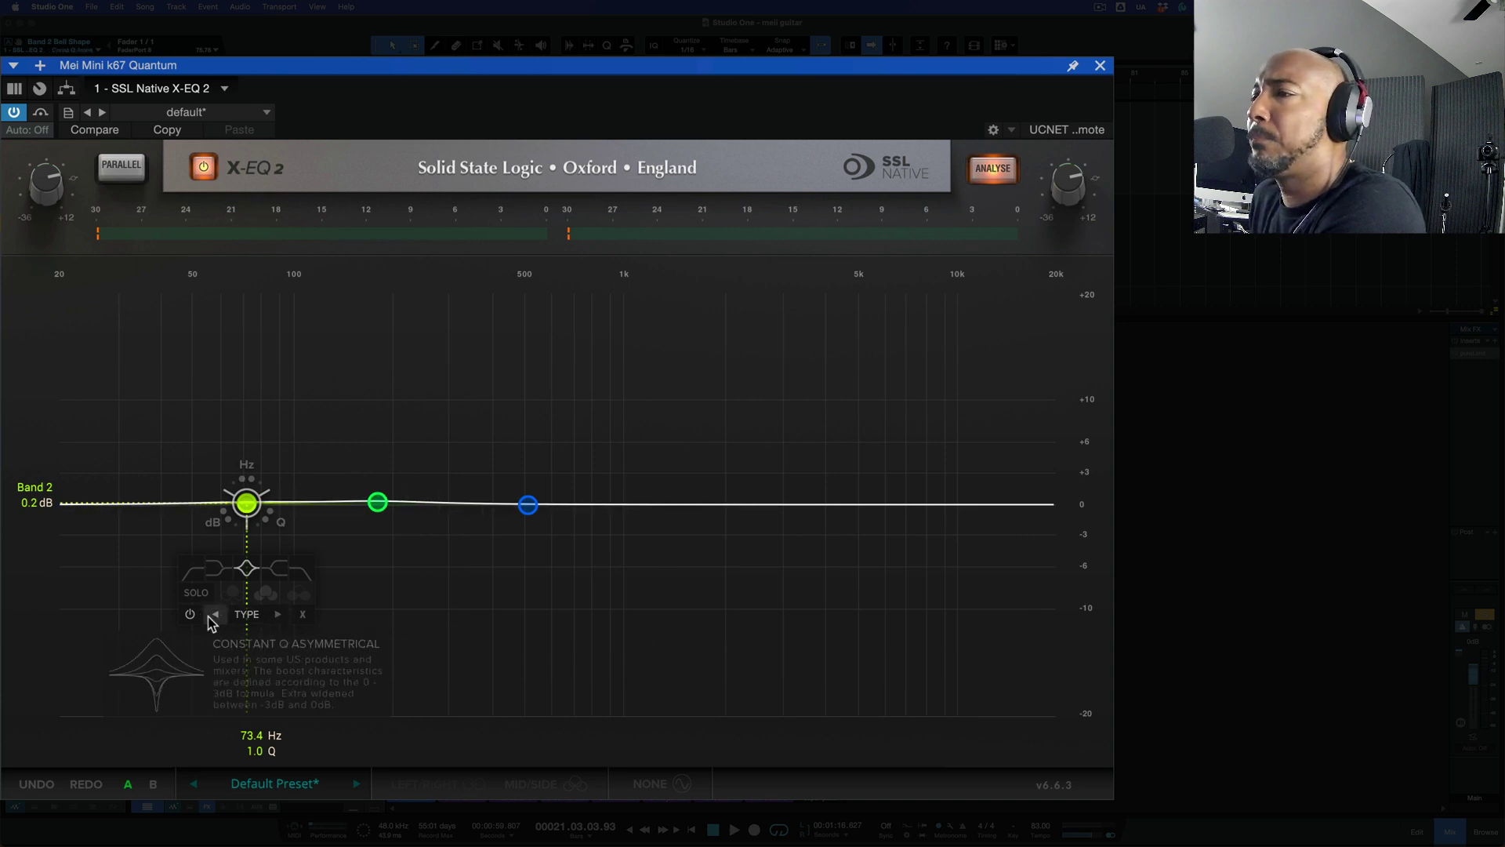
left_click(215, 615)
left_click(216, 618)
left_click(217, 618)
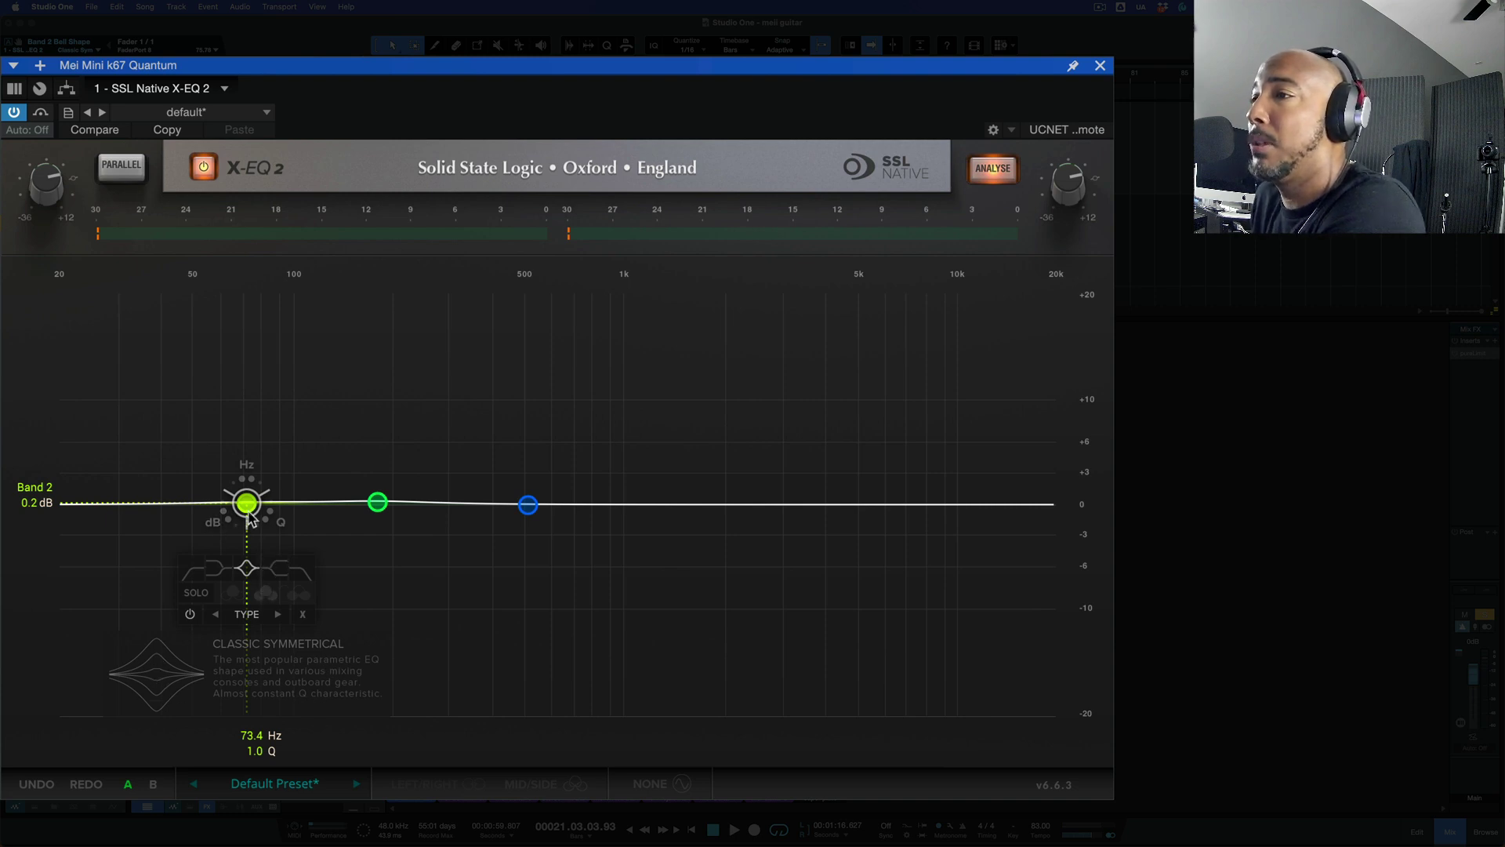
Step: Try boosts and shapes on Band 2, then leave it at 46.1 Hz, 0.2 dB, Q 1.0
left_click_drag(248, 514, 225, 430)
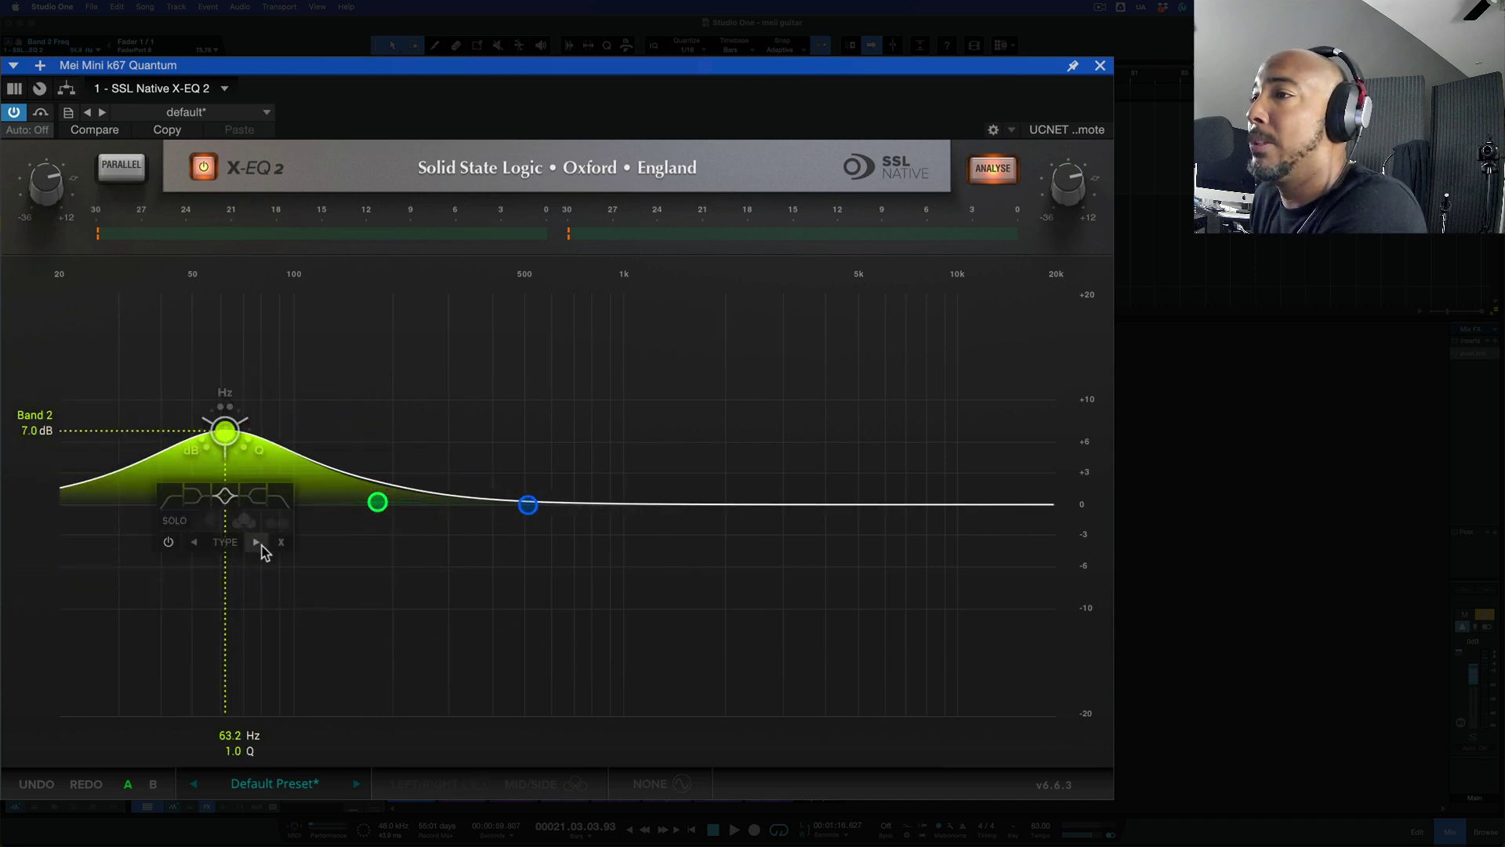
left_click(257, 543)
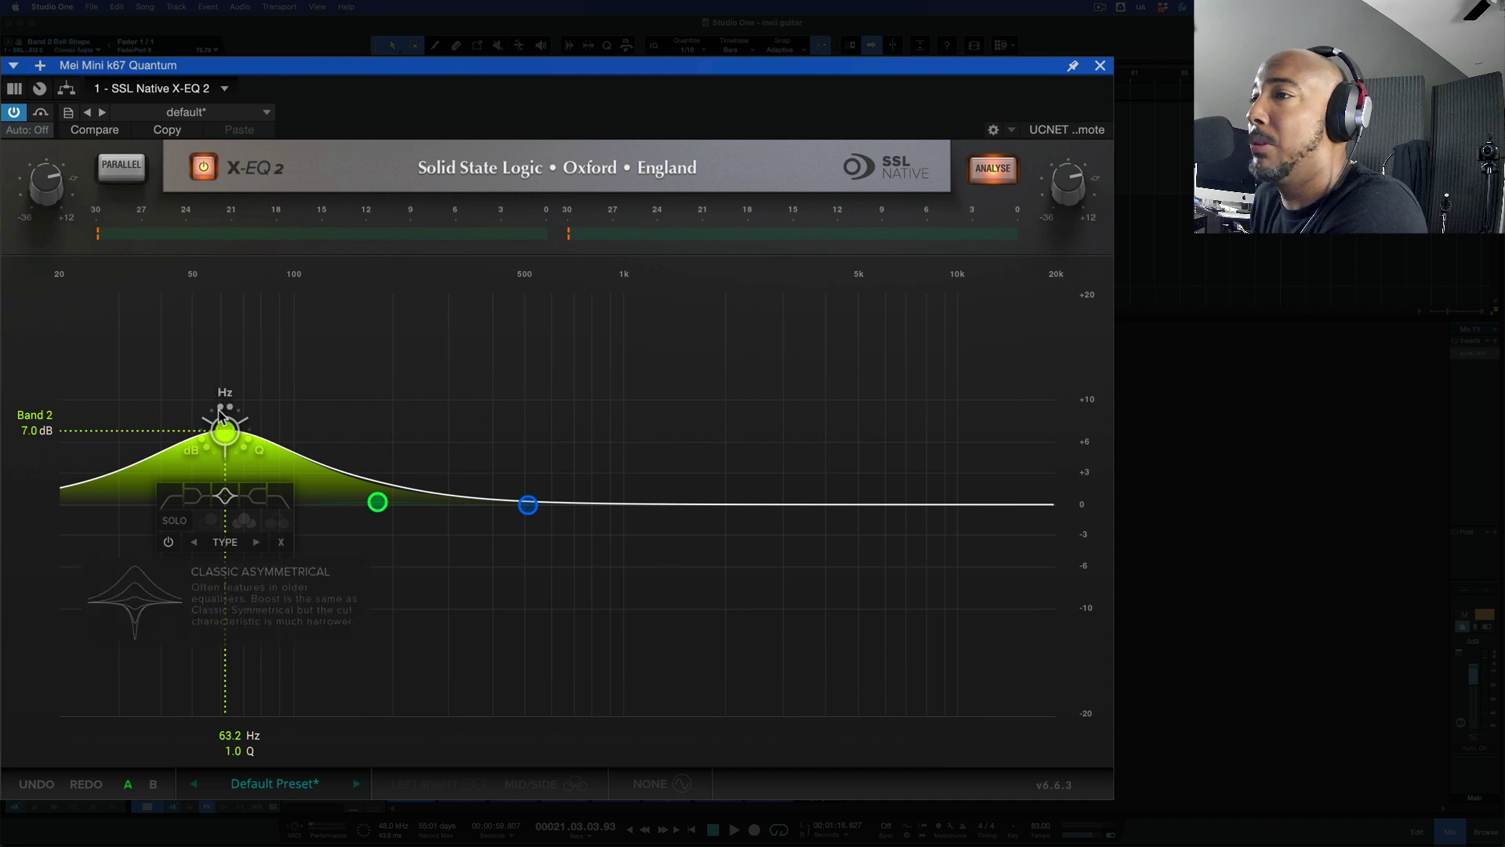
left_click_drag(232, 433, 240, 490)
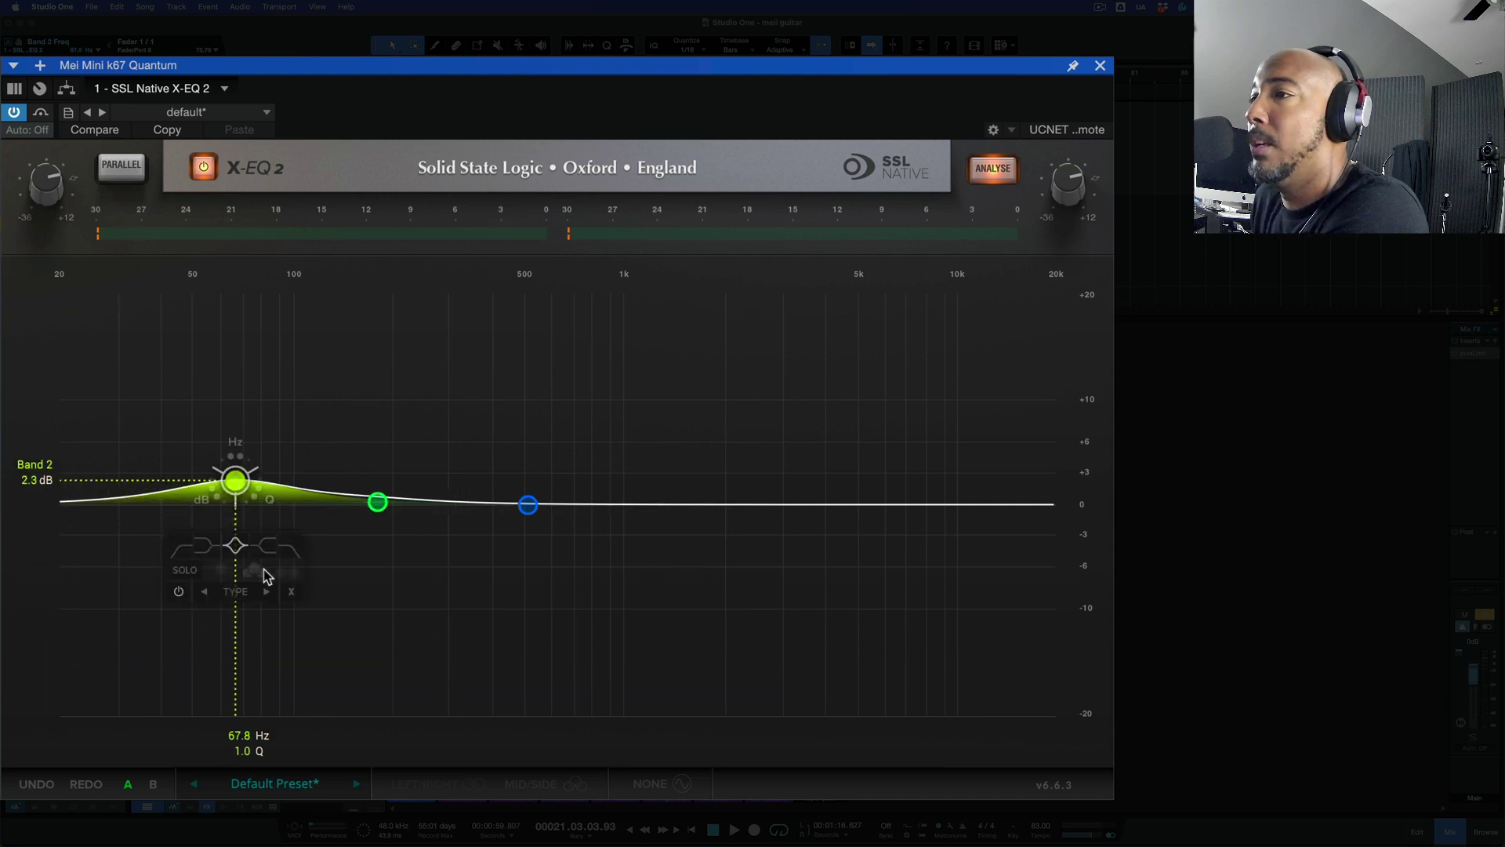
left_click(267, 592)
left_click(267, 592)
left_click(267, 593)
left_click_drag(236, 480, 178, 503)
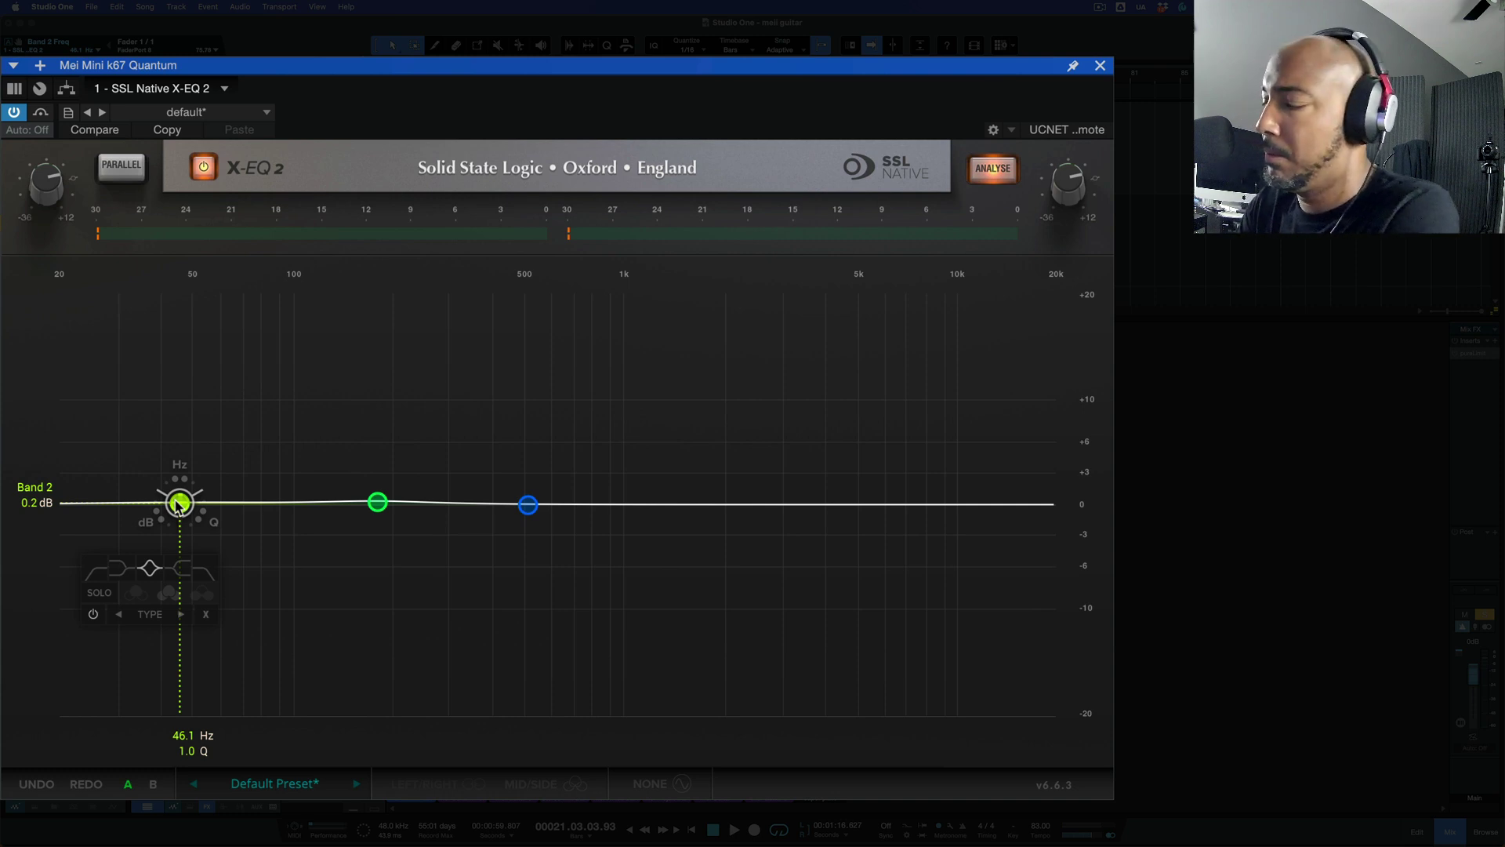
Step: During playback, make Band 2 a 24 dB/oct high-pass near 100 Hz and Band 4 a 4.4 dB shelf at 8.02 kHz
key("space")
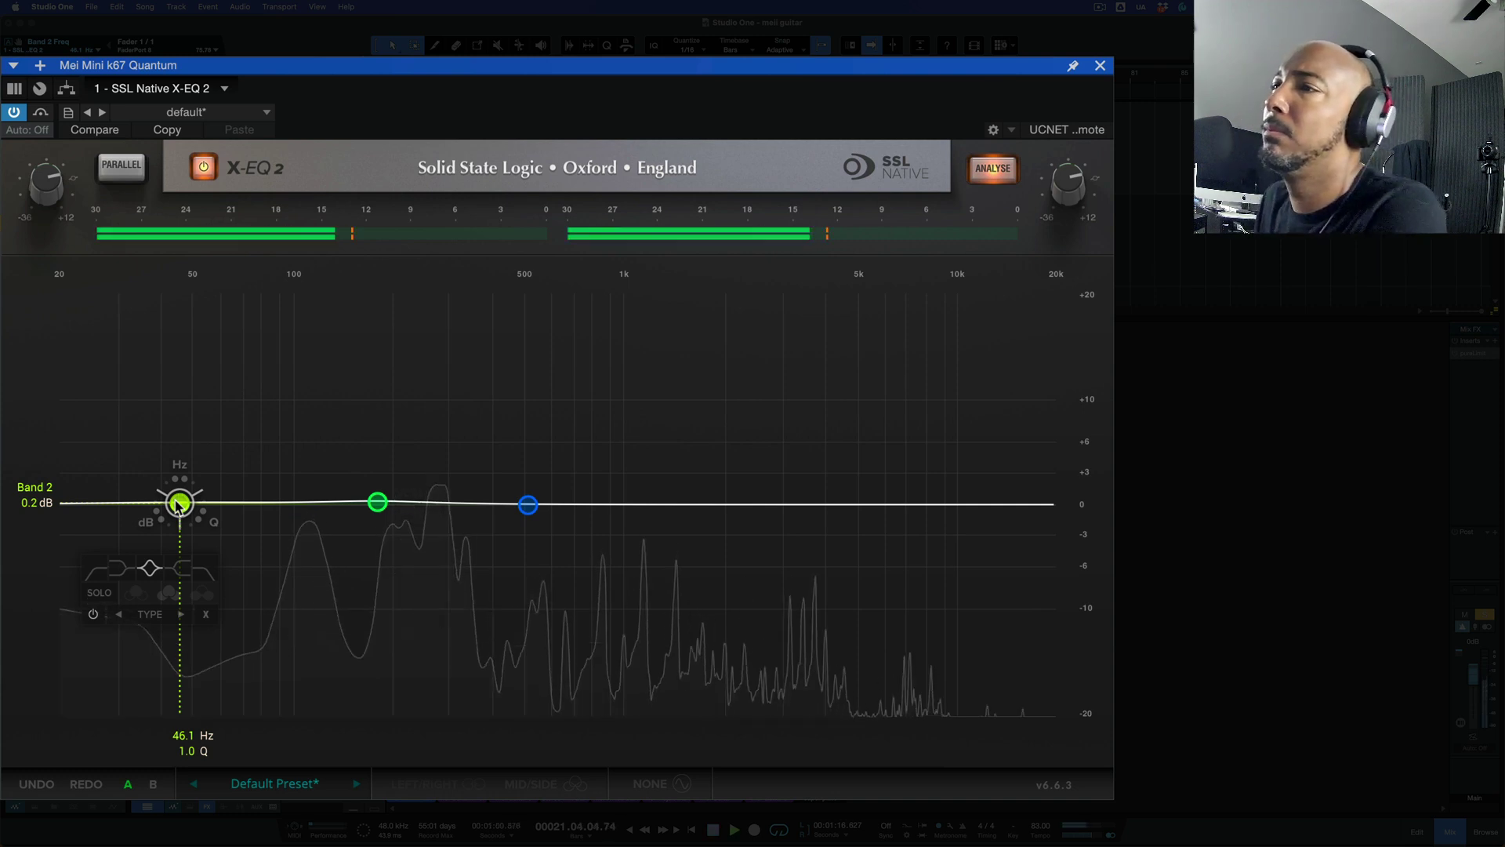
scroll(178, 504, "down", 2)
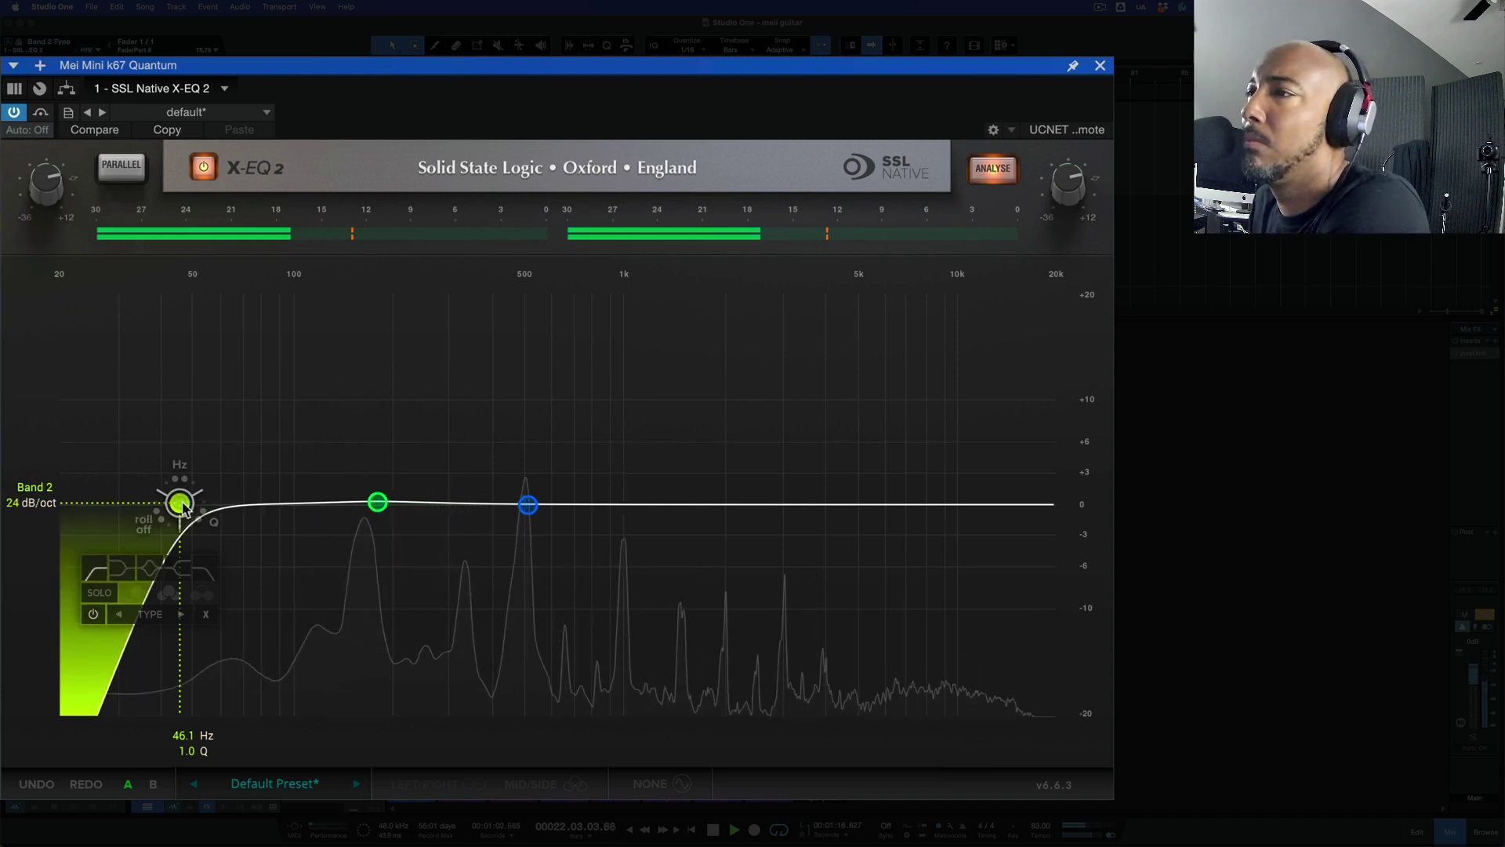
mouse_move(179, 504)
left_mouse_down()
mouse_move(155, 506)
mouse_move(292, 499)
left_mouse_up()
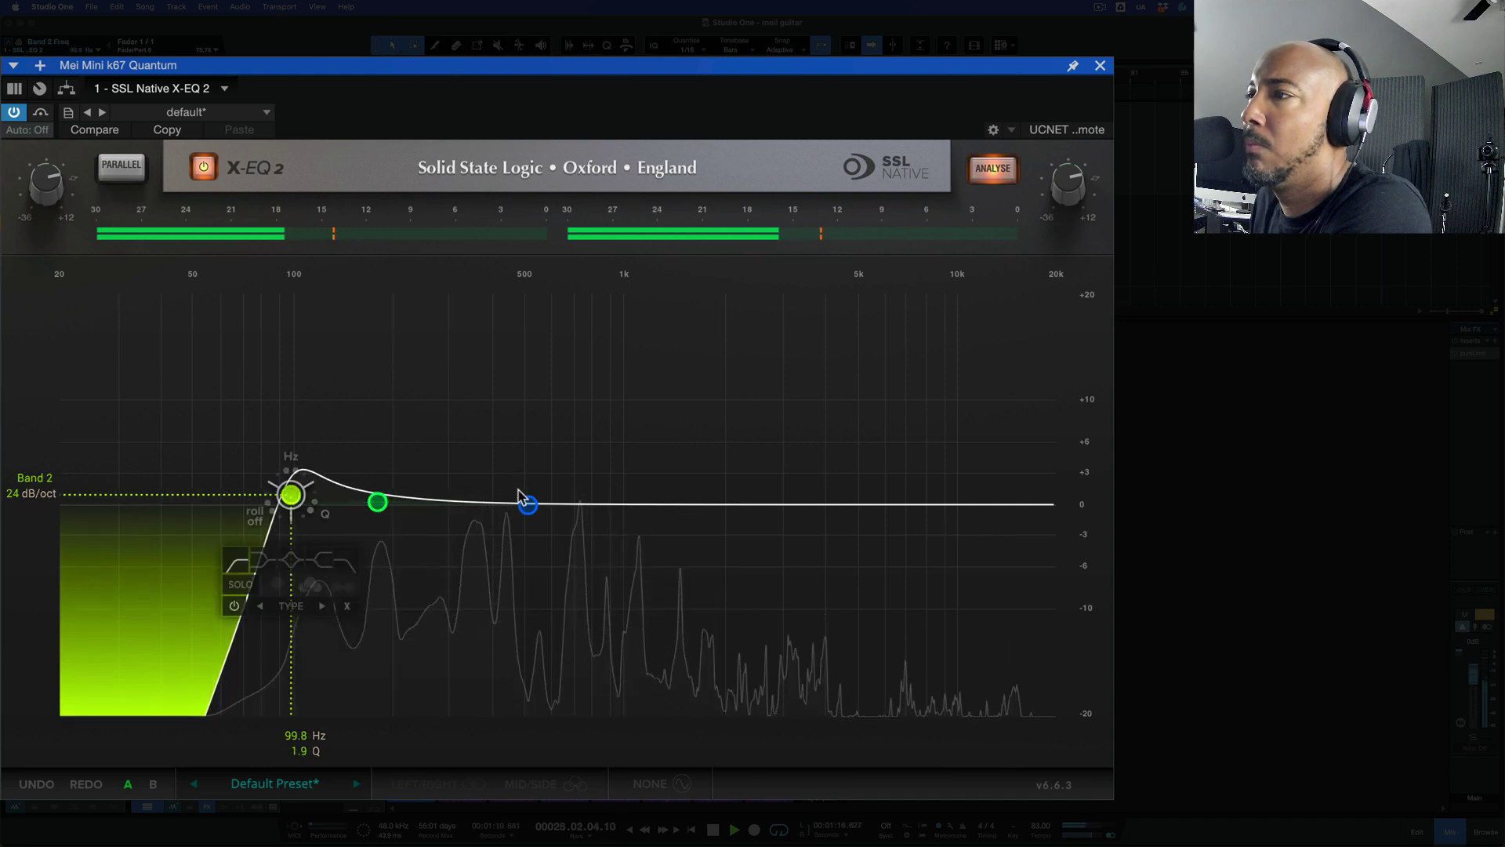
left_click_drag(528, 504, 930, 461)
left_click(884, 428)
Step: Lower the high shelf to about 4.1 dB and move the green cut to 494.3 Hz at -3.3 dB
mouse_move(926, 461)
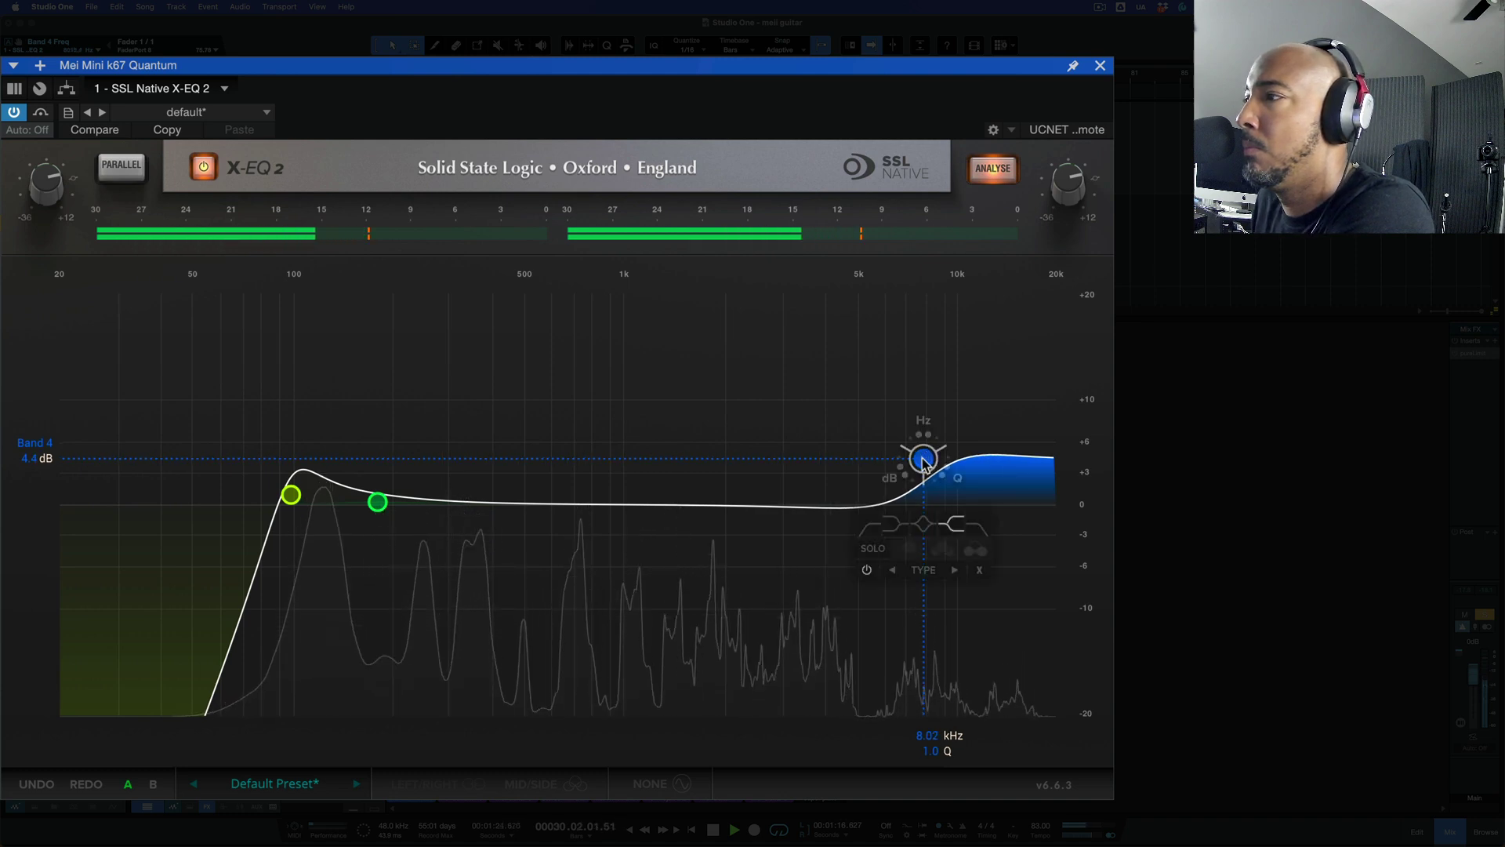
left_click_drag(902, 474, 899, 478)
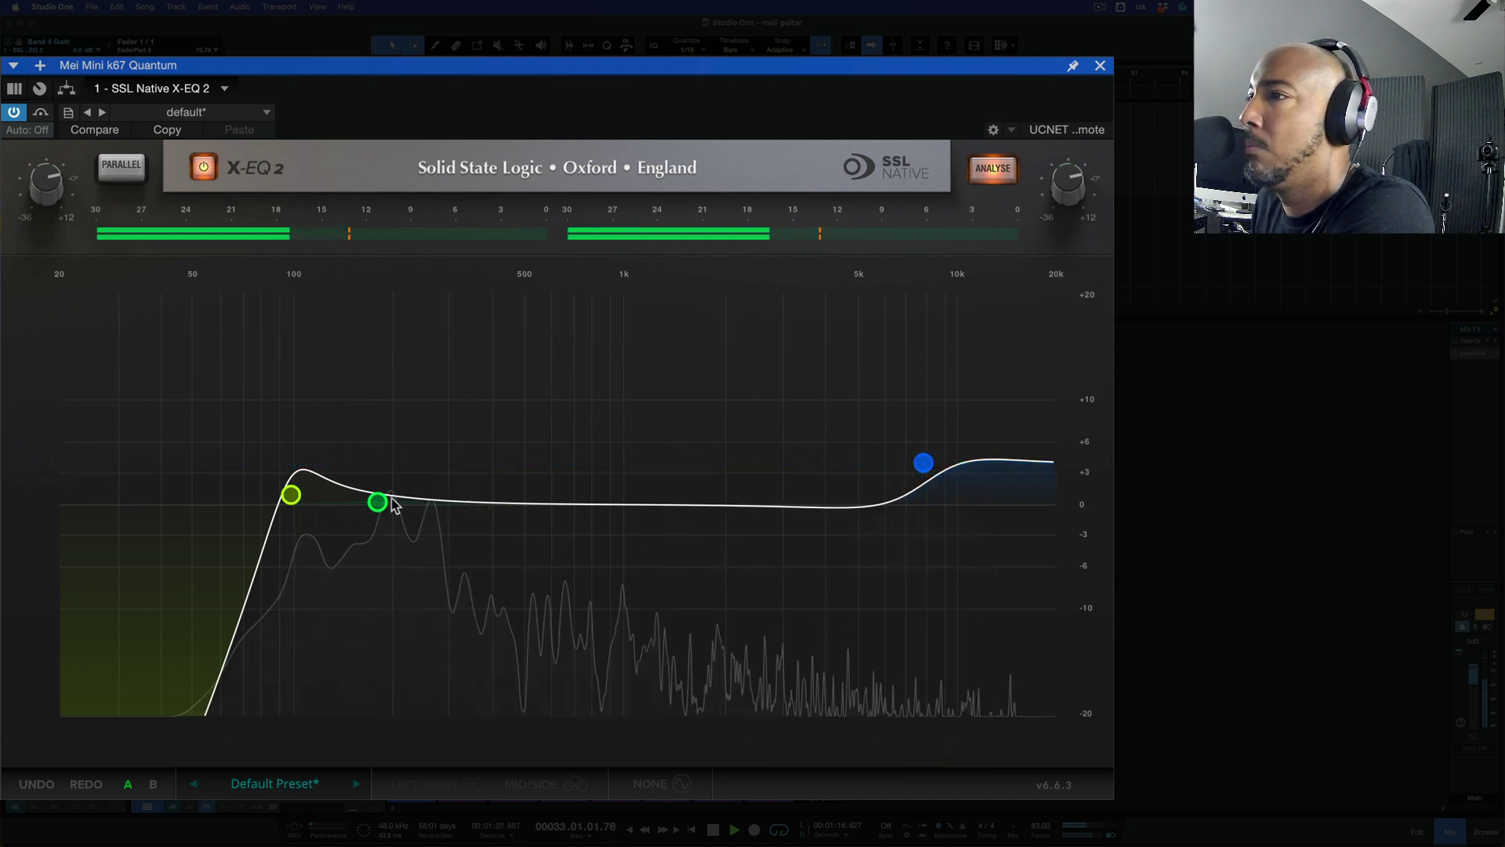
left_click_drag(379, 502, 549, 543)
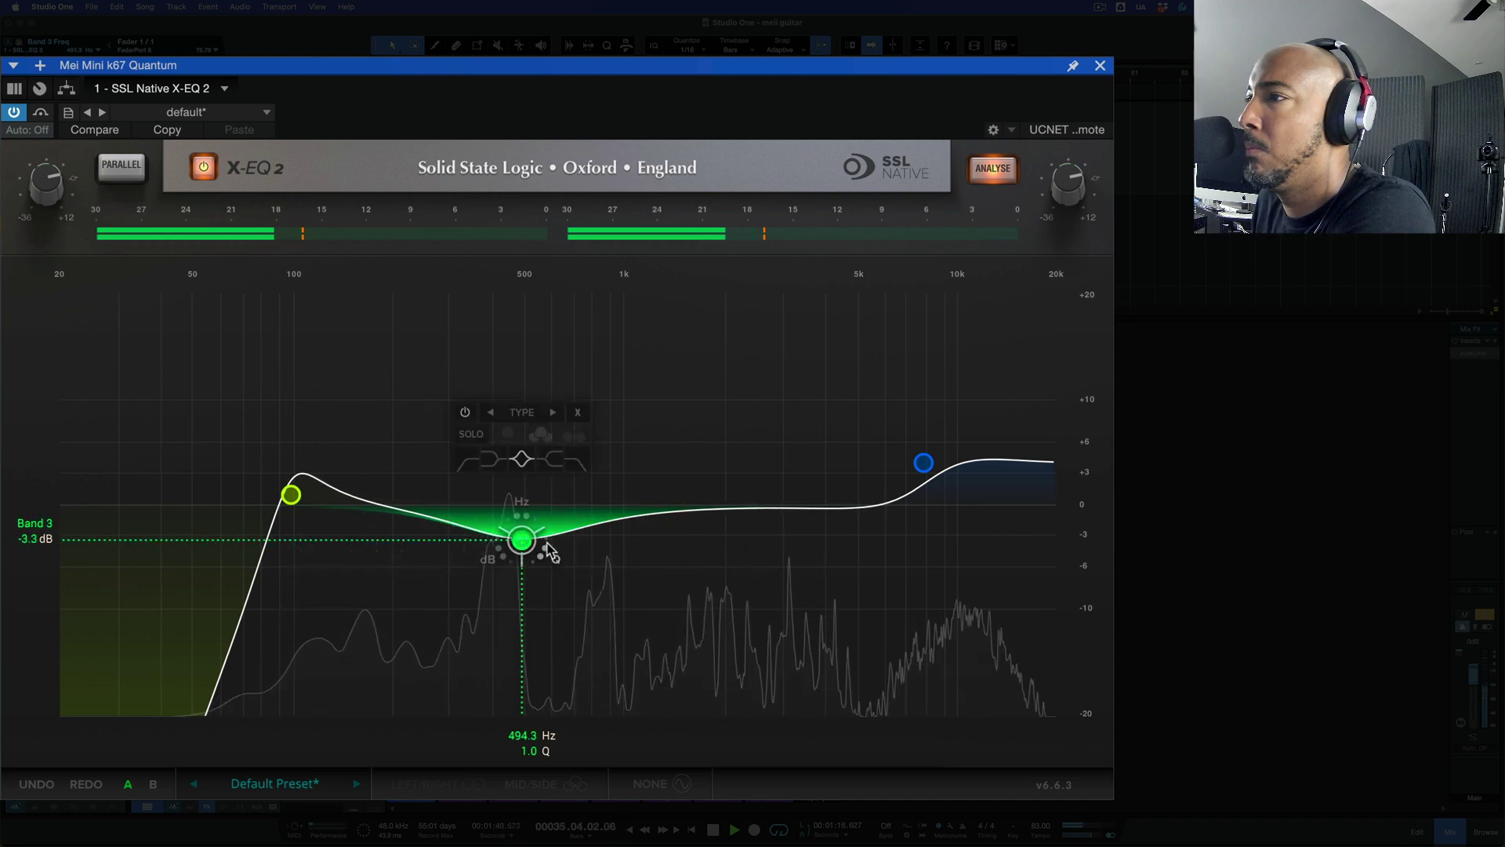
Step: Cycle the low-mid band back and forth through its bell types
left_click(552, 414)
left_click(552, 413)
left_click(553, 413)
left_click(552, 413)
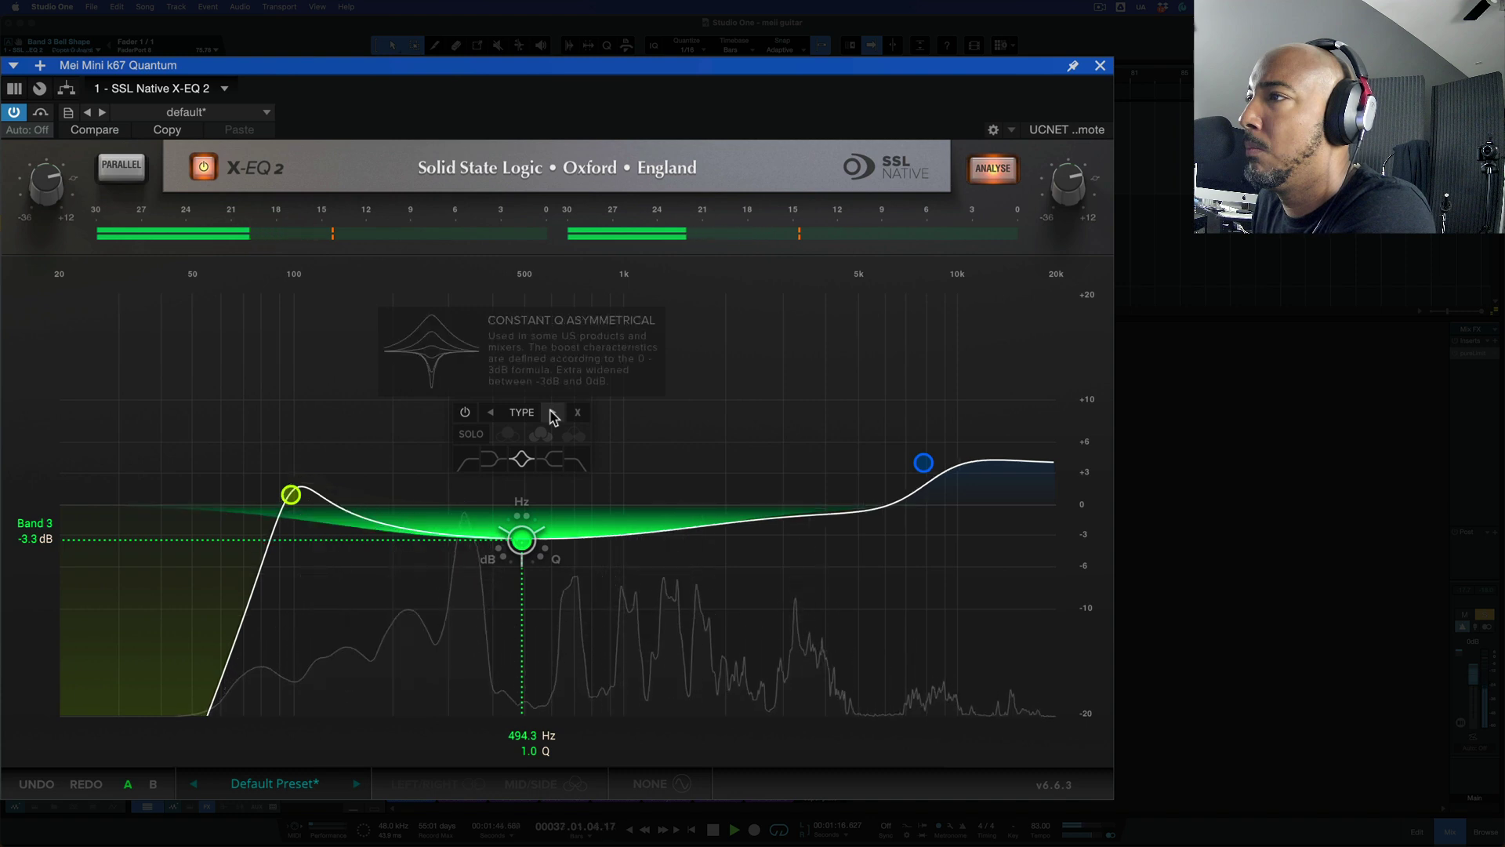
left_click(553, 413)
left_click(553, 413)
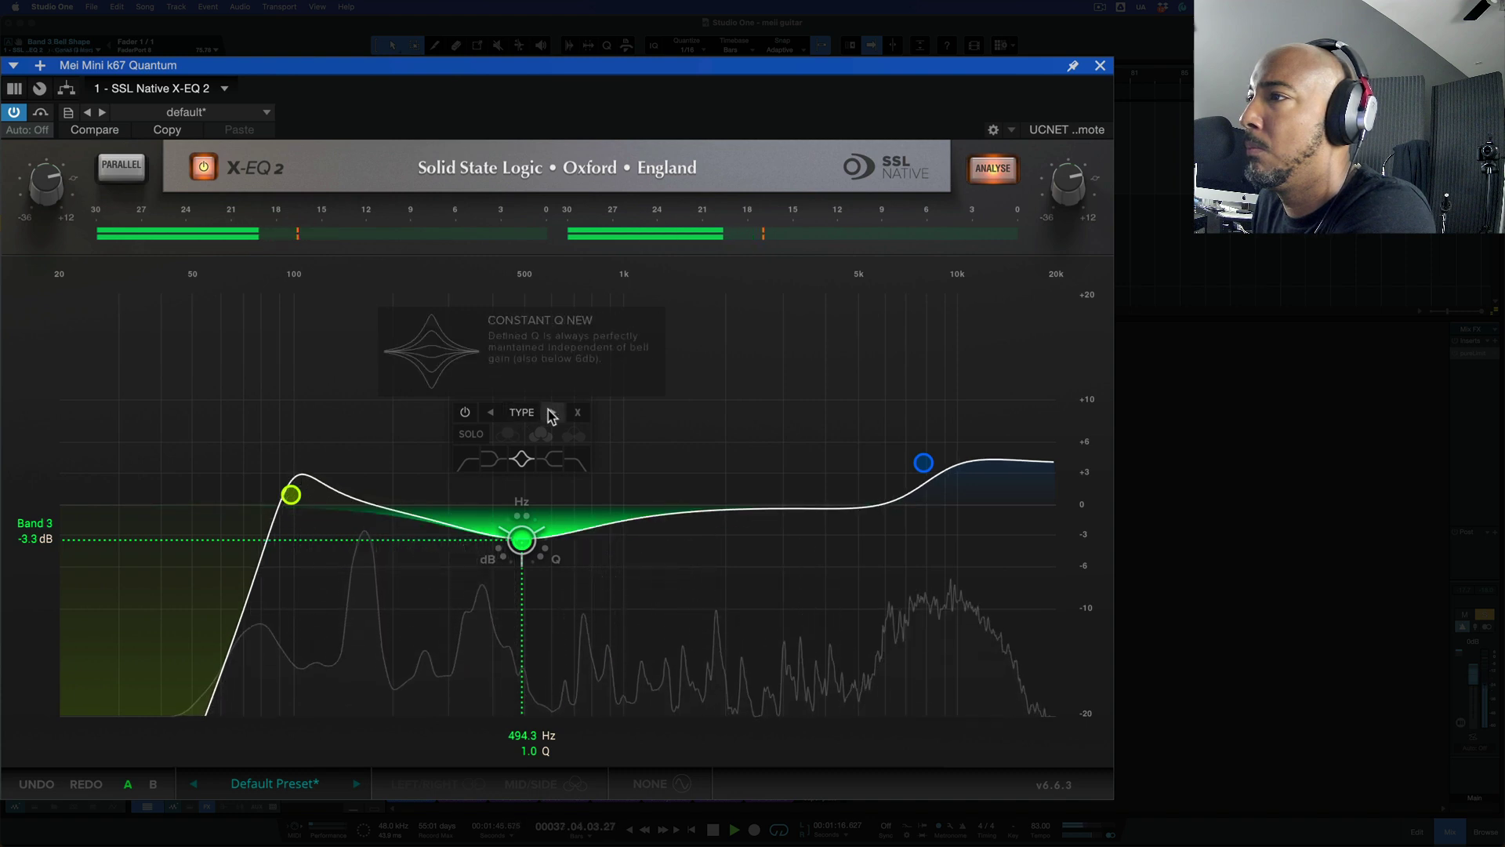
left_click(491, 412)
left_click(491, 413)
left_click(553, 413)
left_click(491, 413)
Step: Settle on Proportional 1, deepen the cut to about -5.1 dB, and solo the band
left_click(491, 412)
left_click(492, 413)
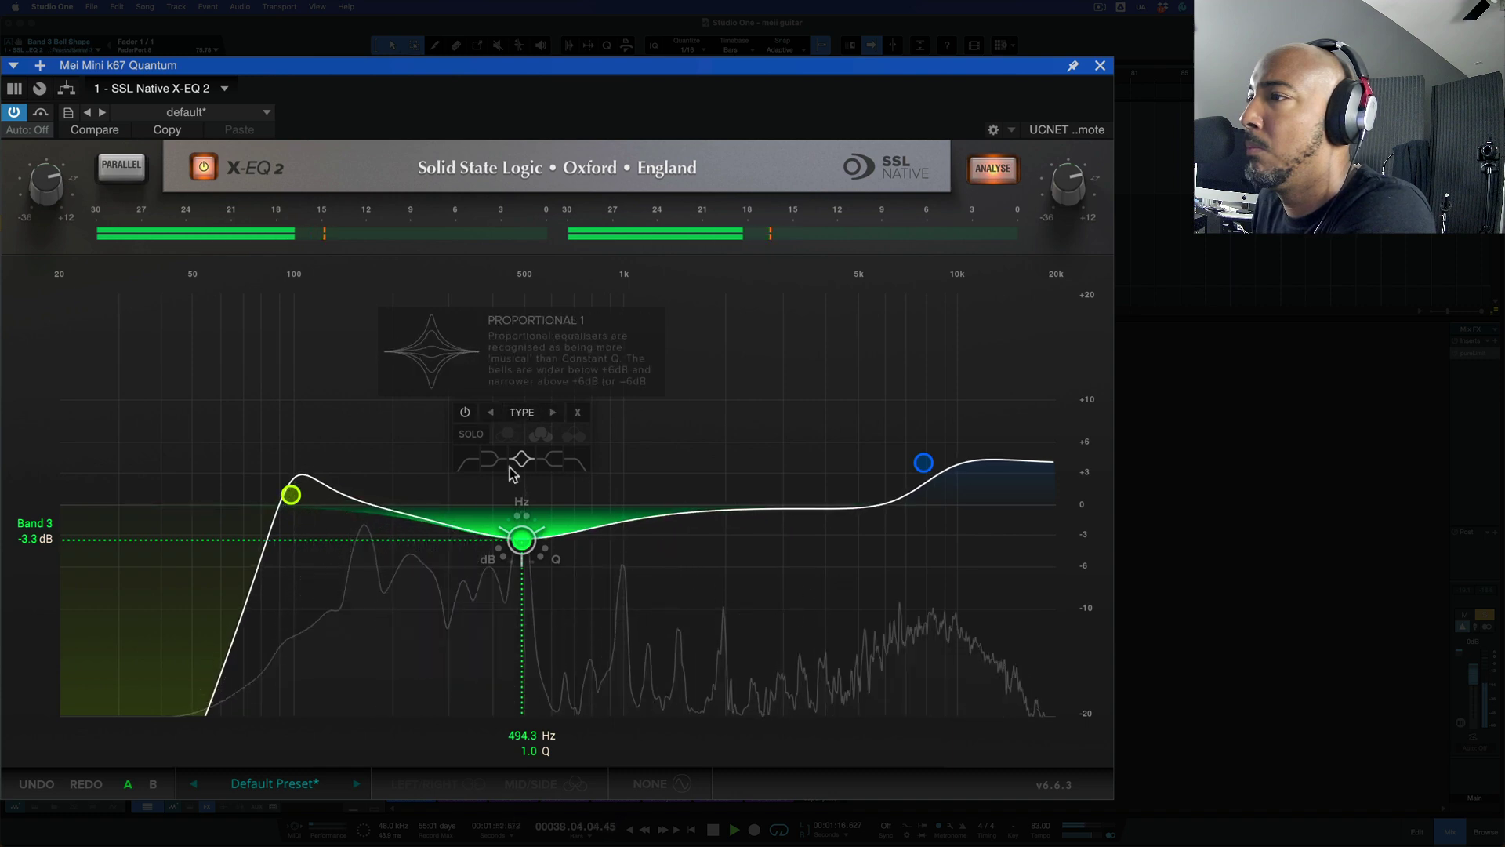
left_click_drag(522, 539, 454, 563)
left_click(470, 454)
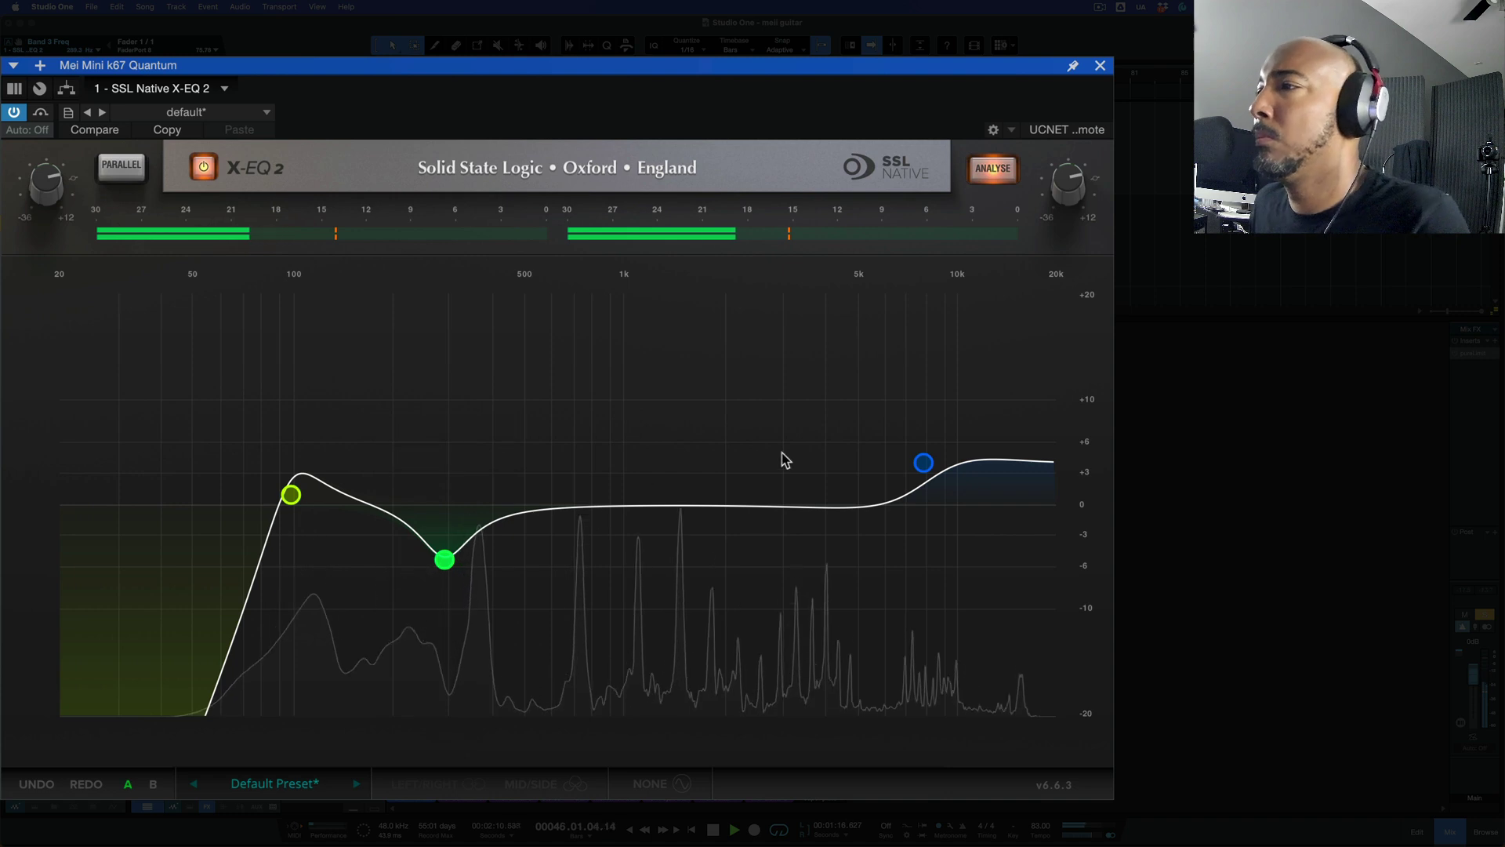
Step: Compare against the bypassed EQ and ease the low-mid cut to about -3.9 dB
left_click(39, 113)
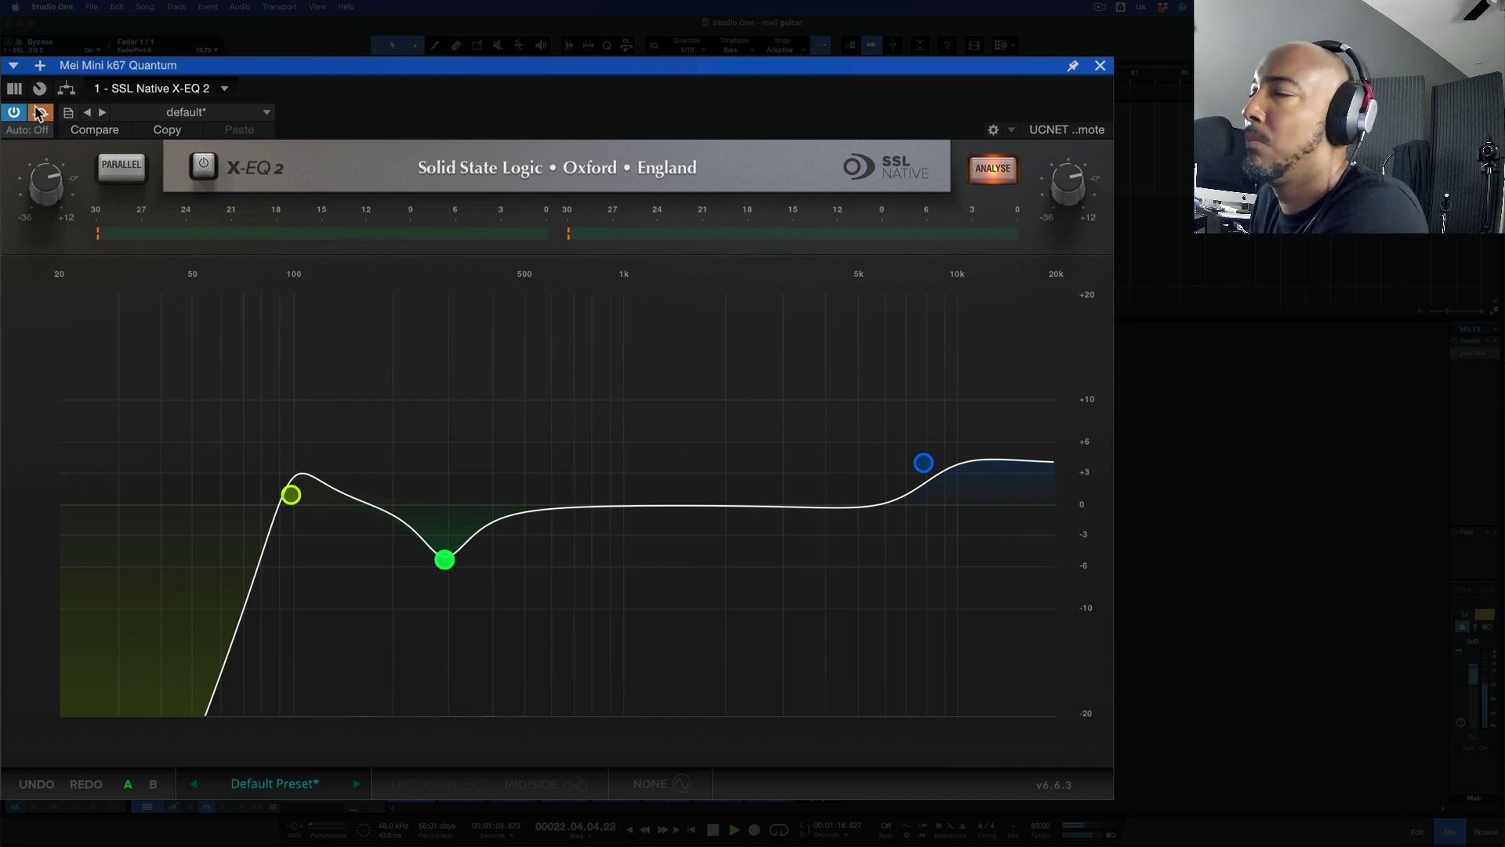
left_click(37, 114)
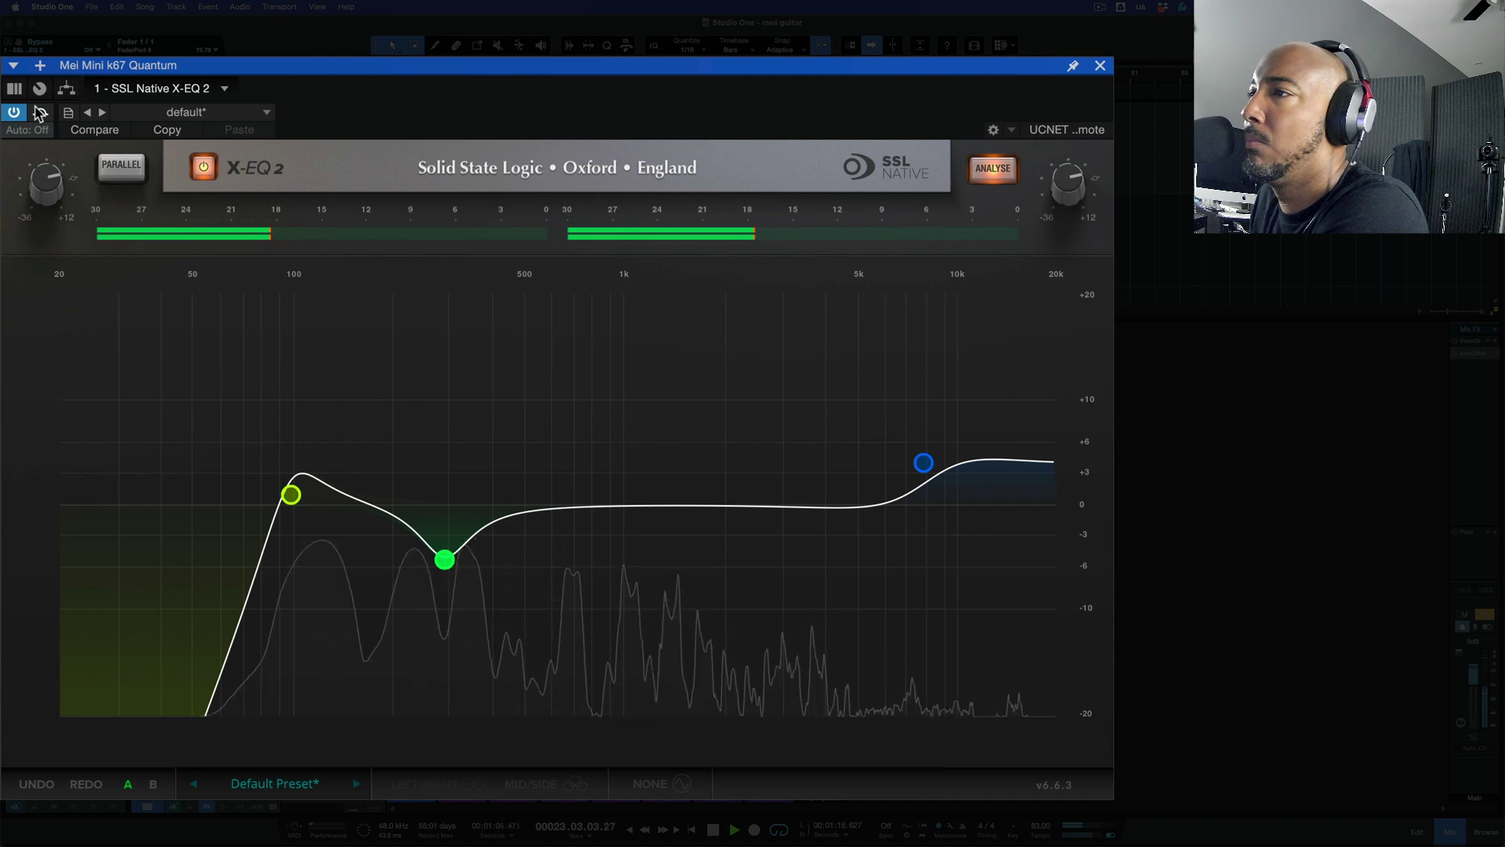
left_click_drag(444, 559, 446, 545)
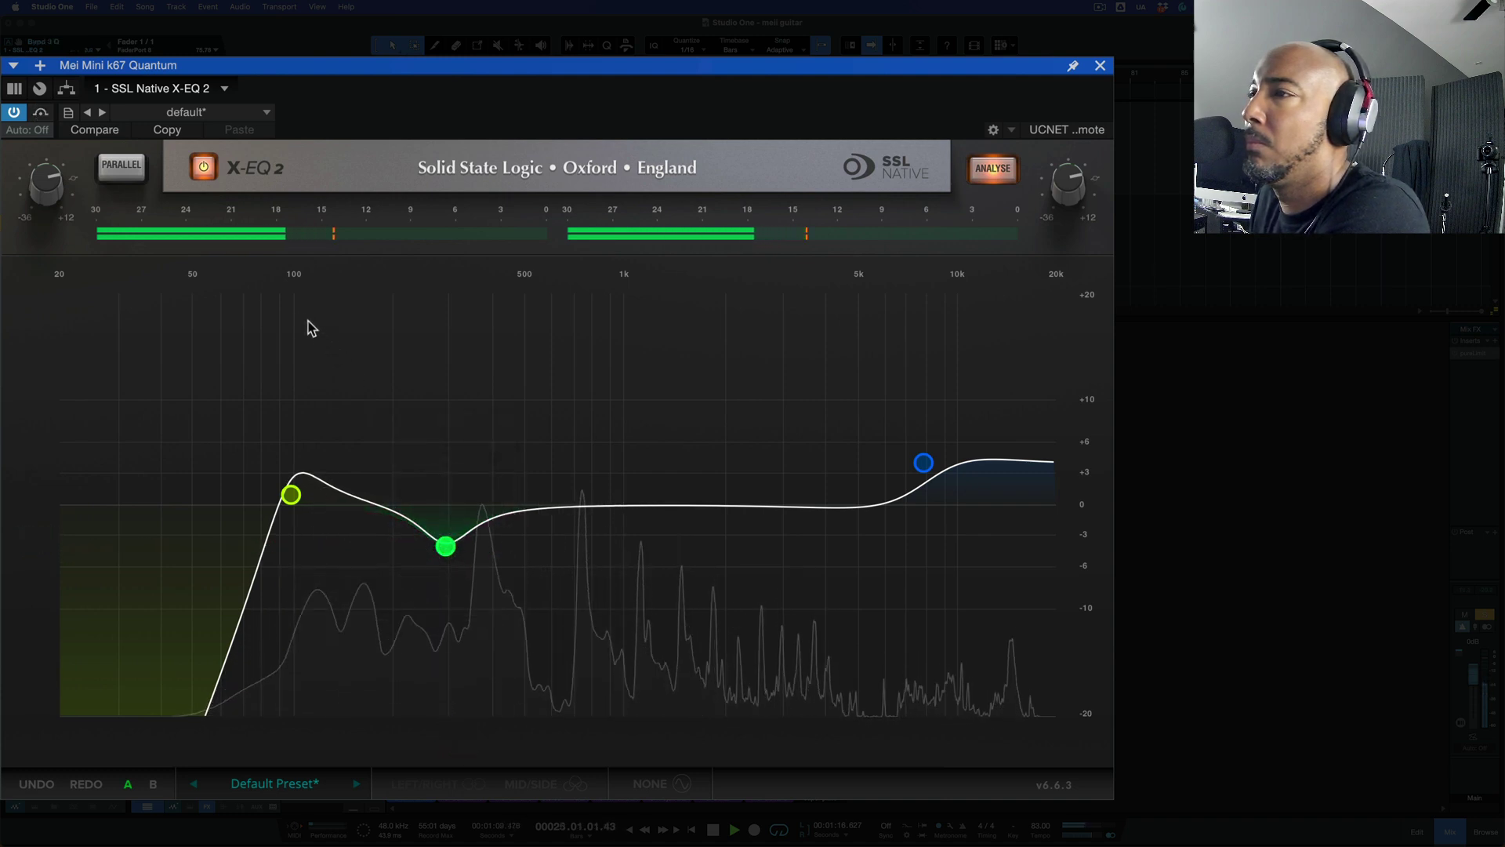
left_click(41, 114)
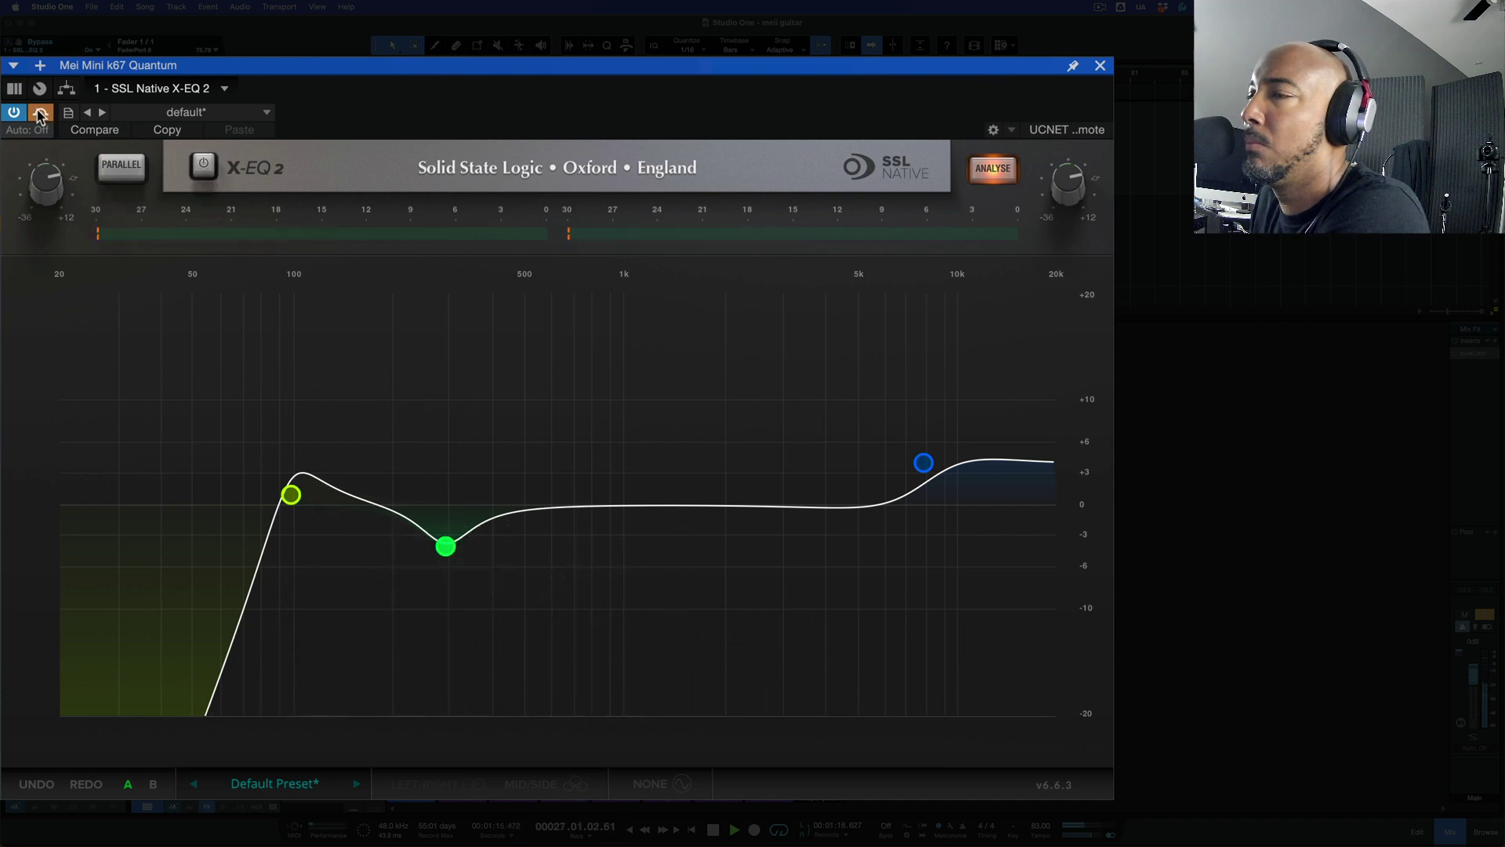
left_click(41, 113)
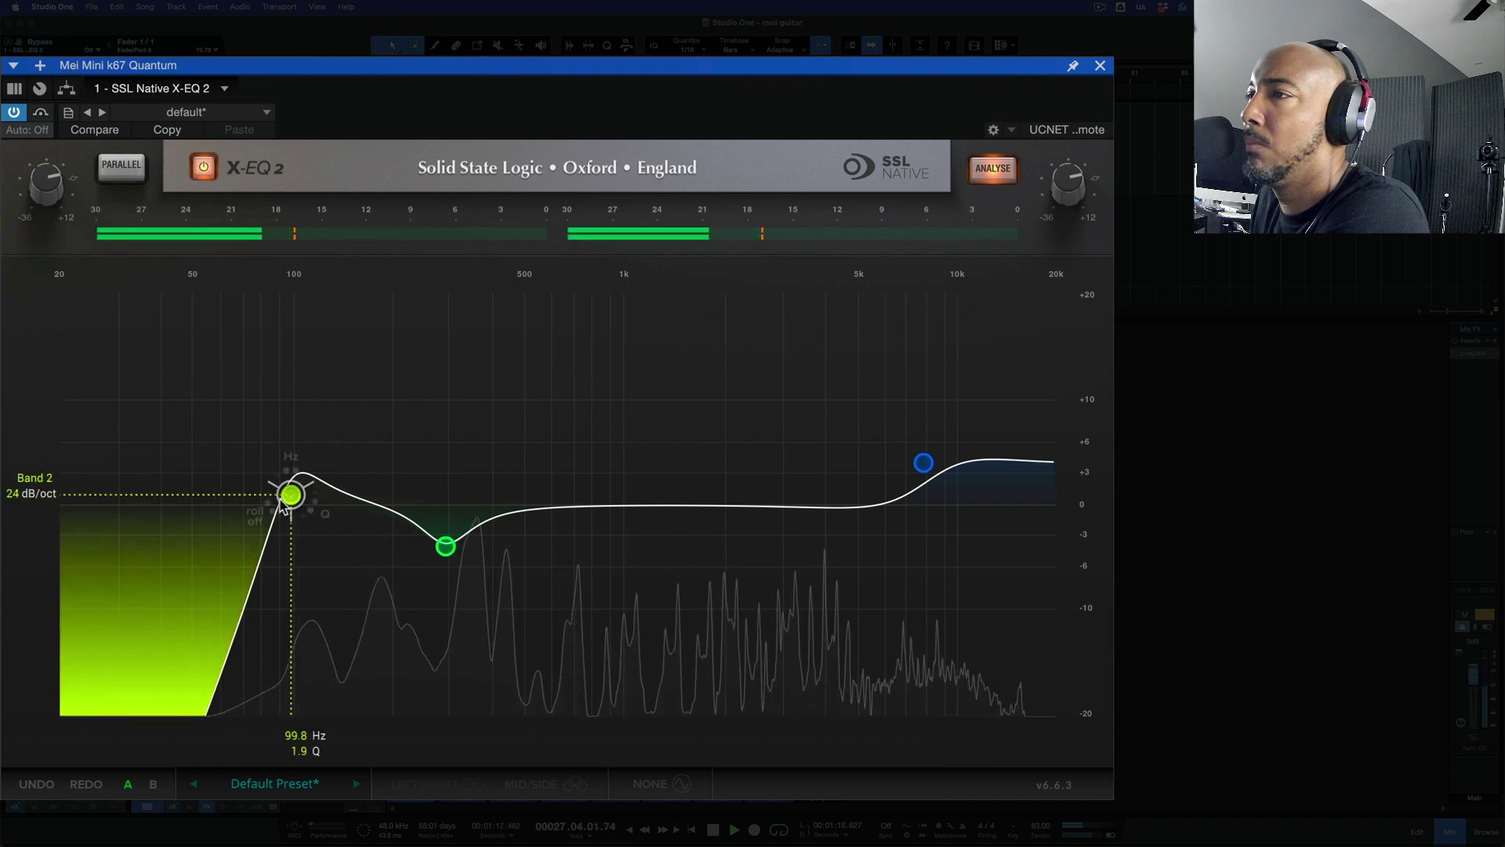
Step: Lower the high-pass, reduce the high shelf to 2.8 dB, and try parallel processing and bypass
left_click_drag(280, 497, 259, 497)
left_click_drag(924, 463, 926, 475)
left_click(110, 168)
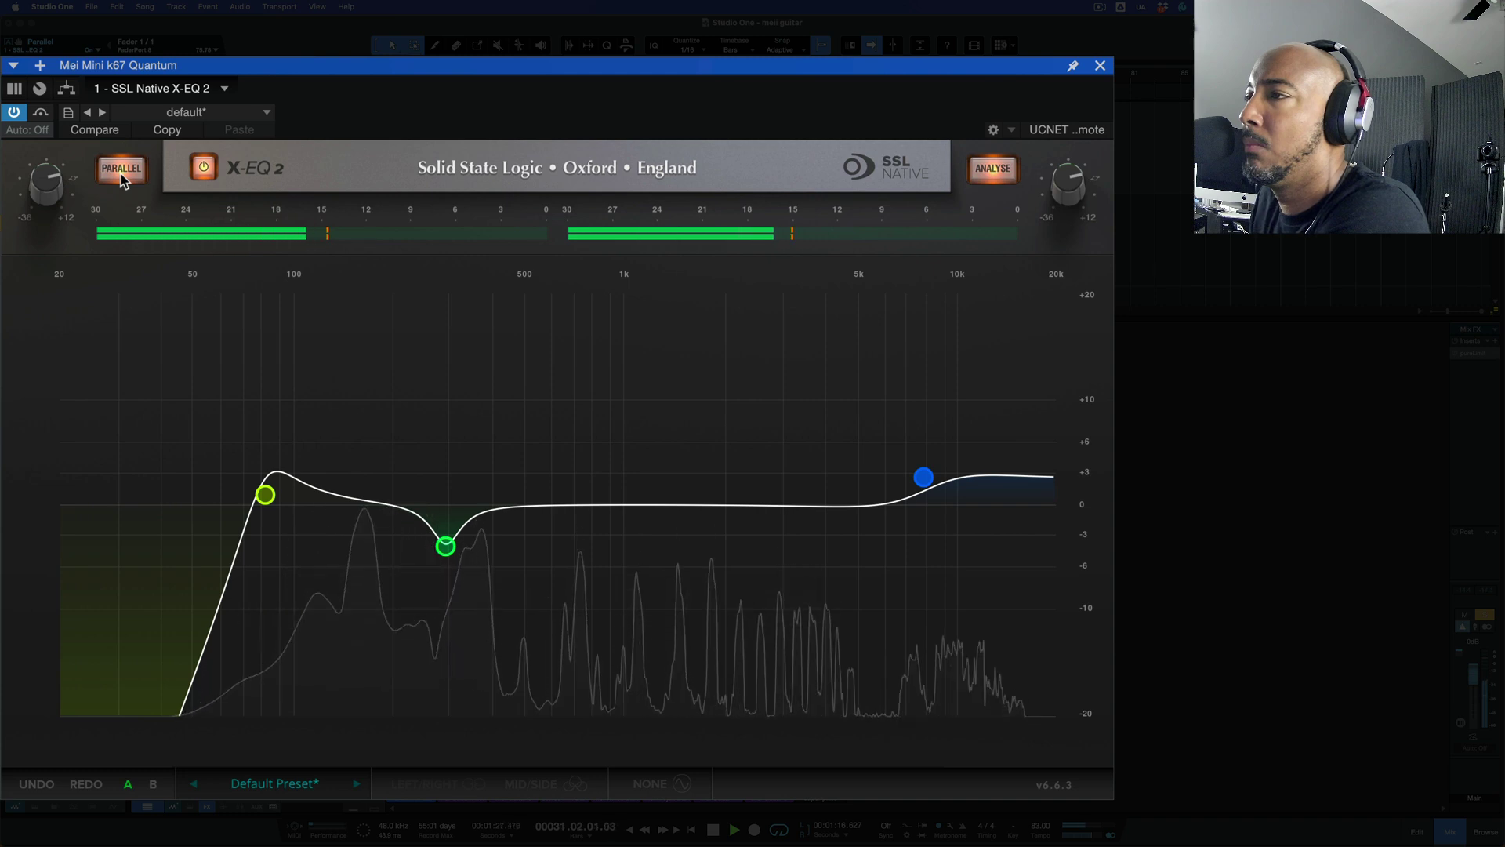
left_click(121, 177)
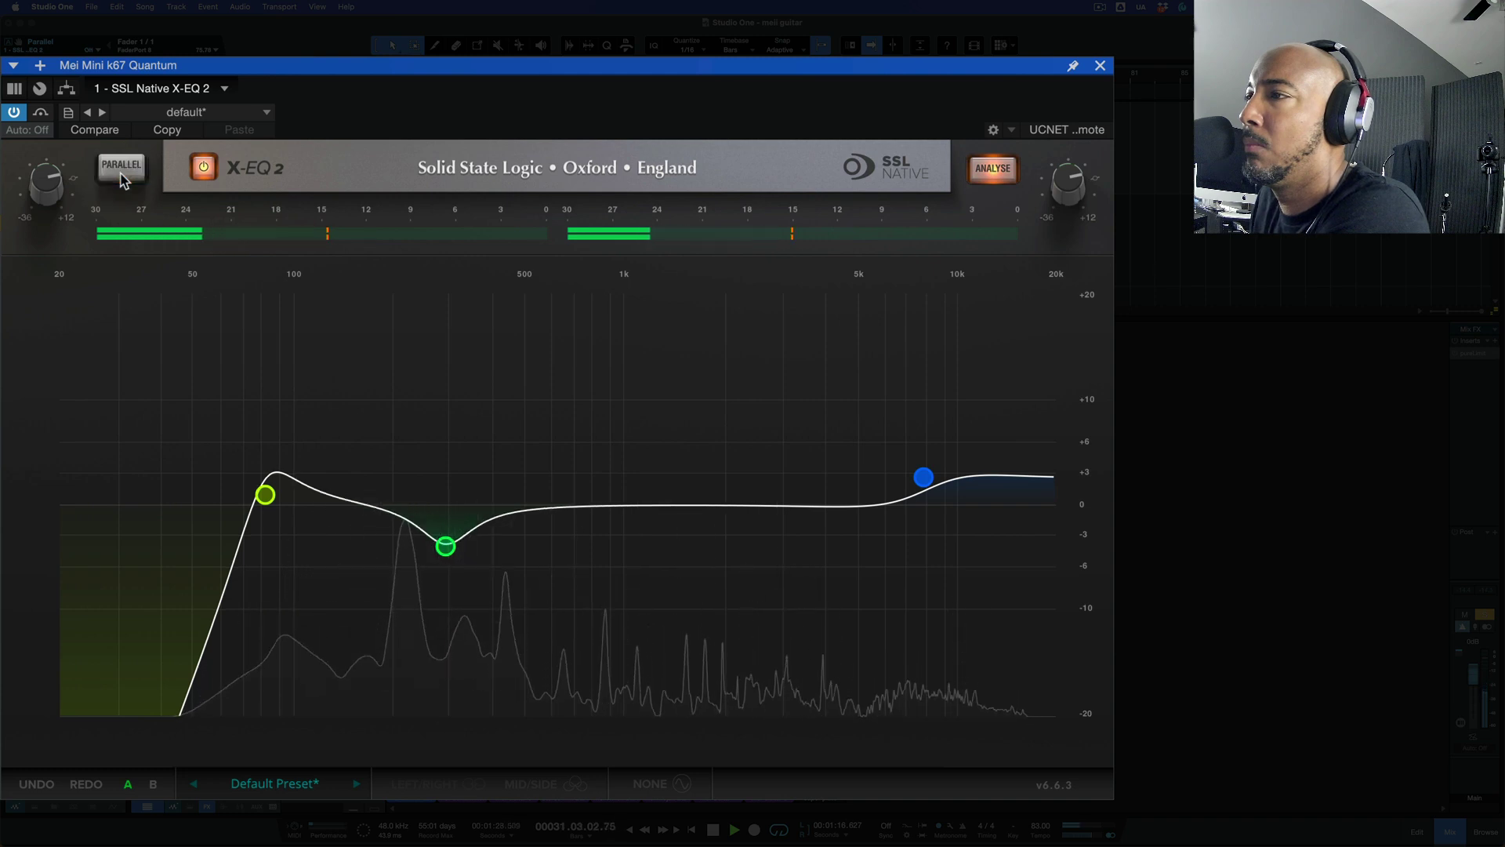
left_click(41, 115)
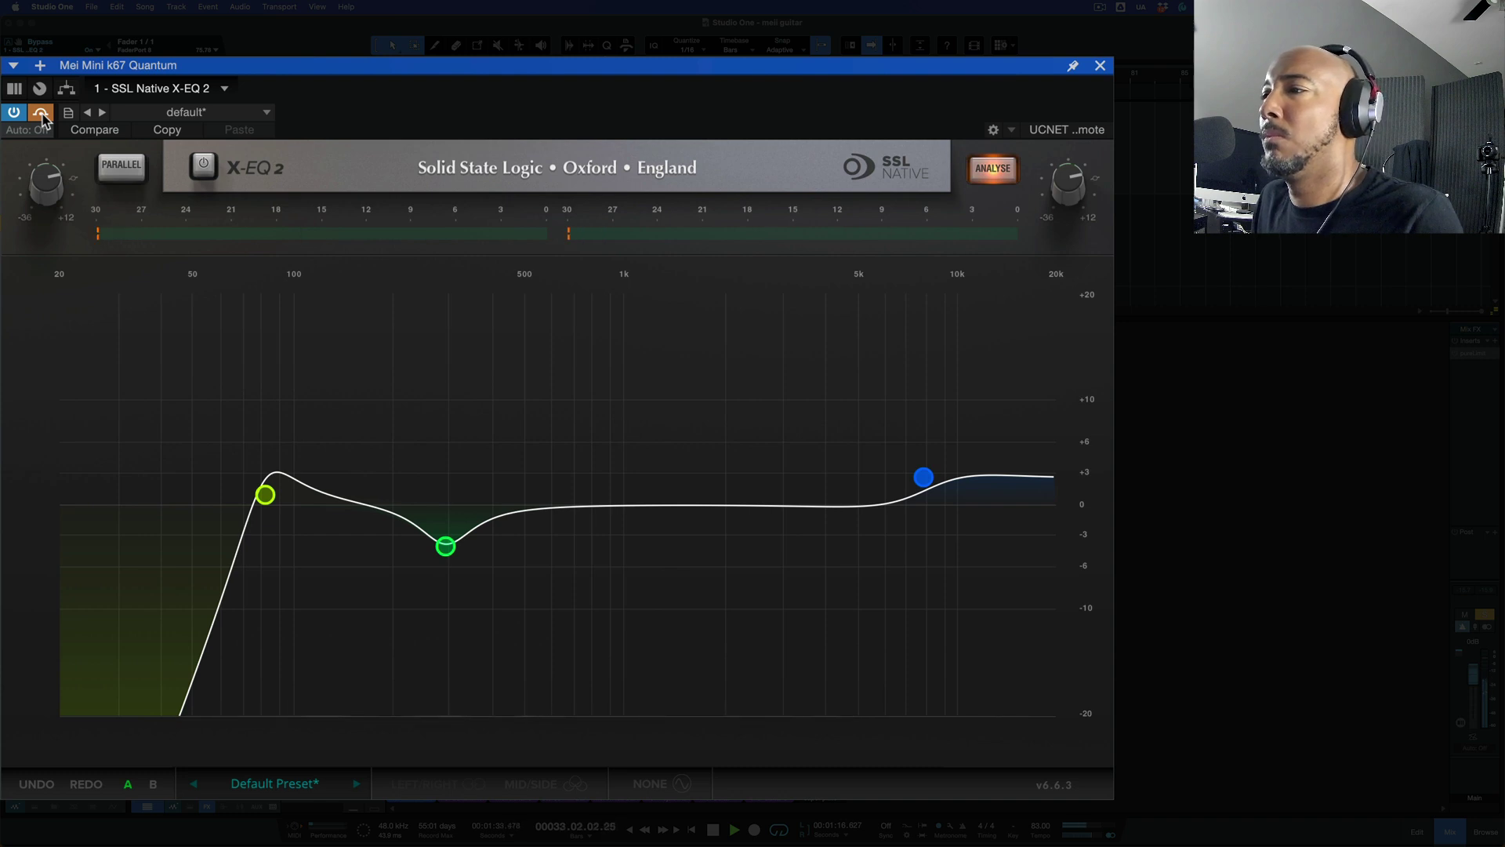
left_click(40, 114)
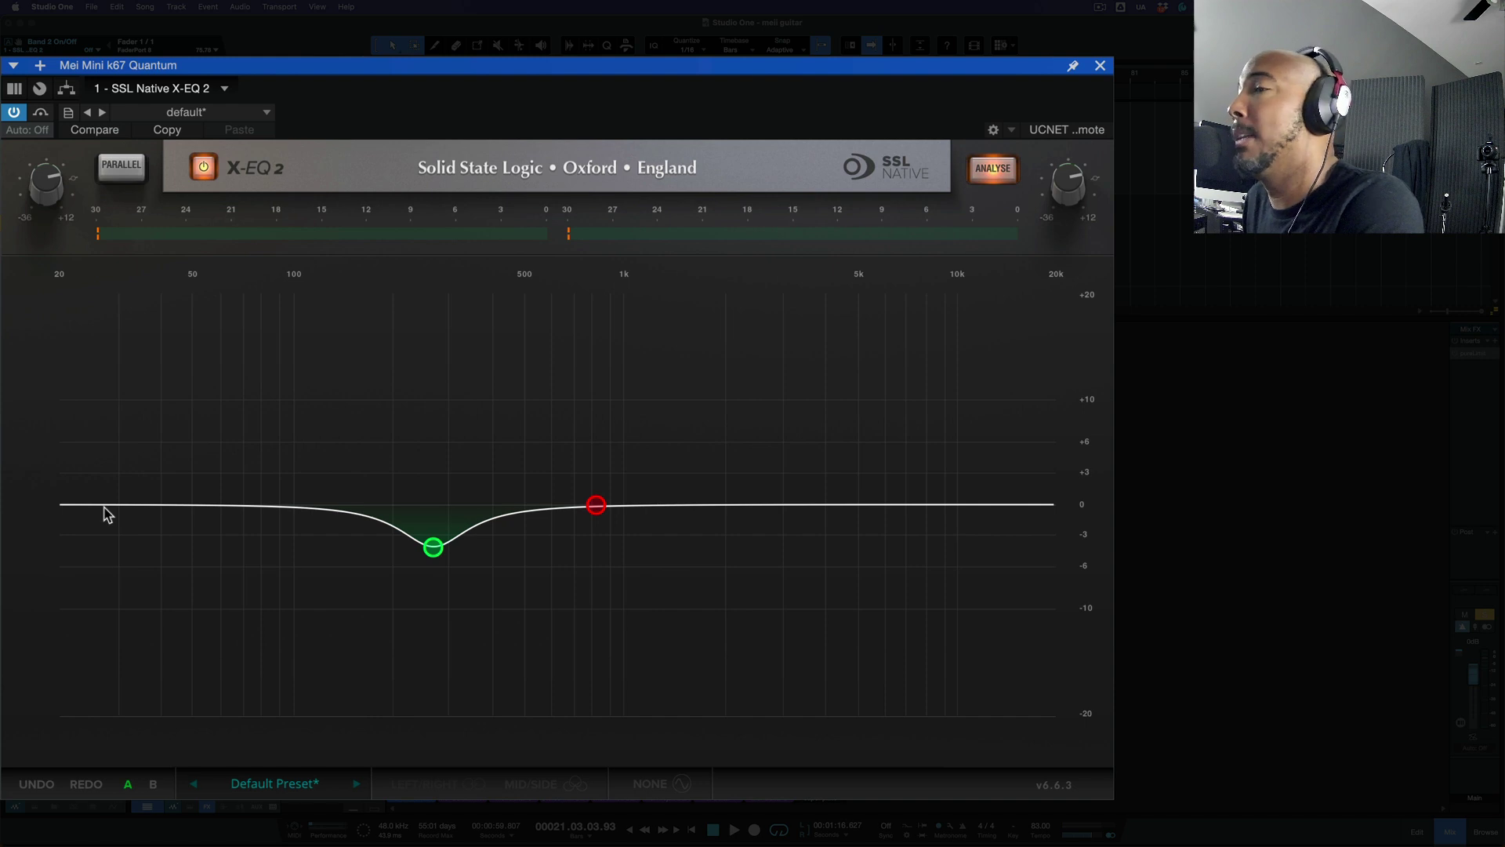
Step: Enable the low-cut and high-cut filters and sweep each one's frequency
left_click(69, 508)
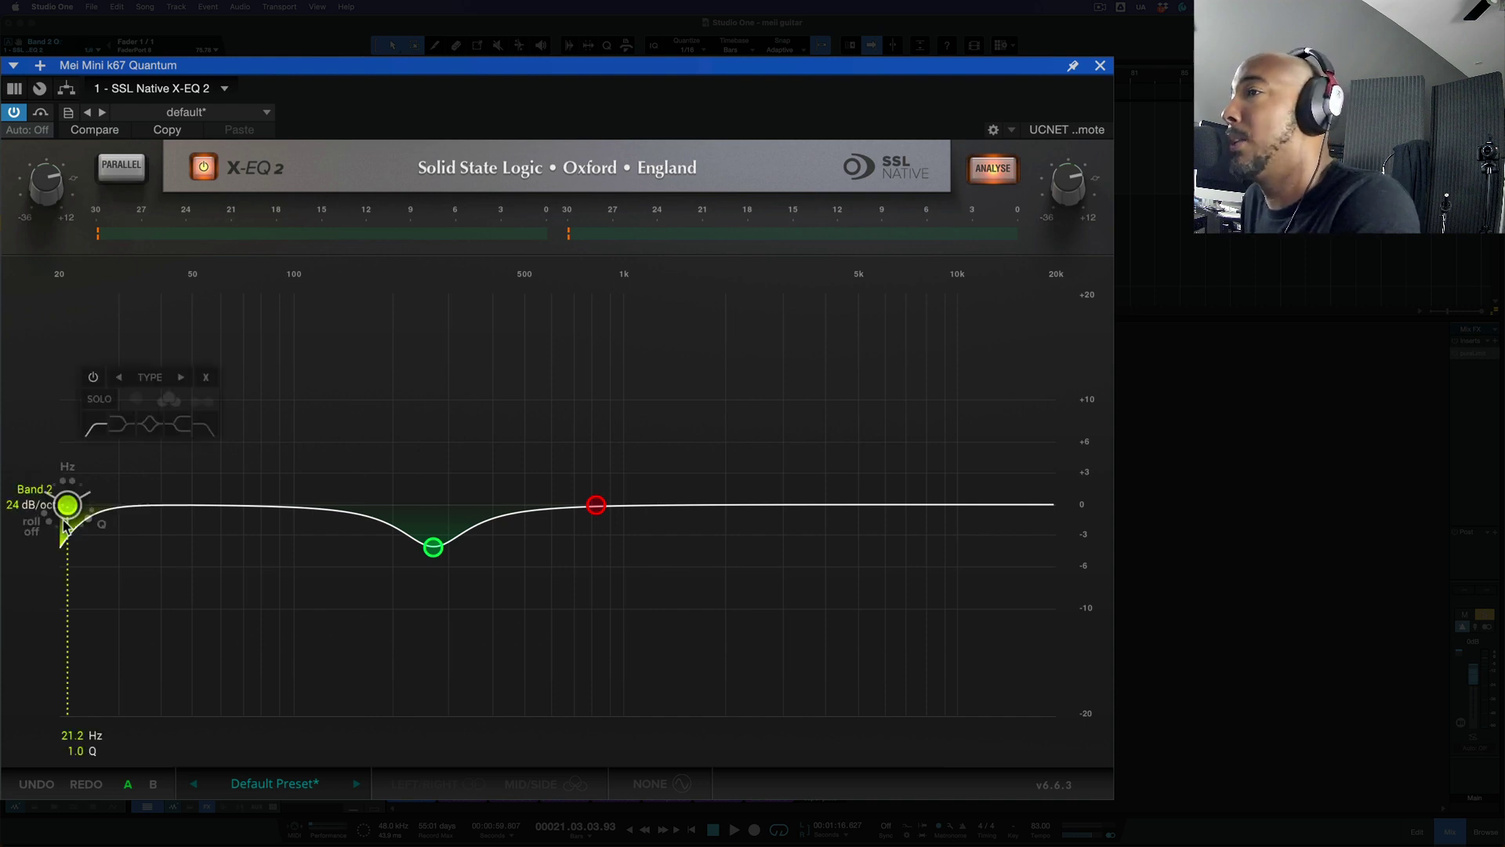
mouse_move(64, 513)
left_mouse_down()
mouse_move(219, 504)
mouse_move(69, 524)
mouse_move(144, 512)
mouse_move(92, 515)
left_mouse_up()
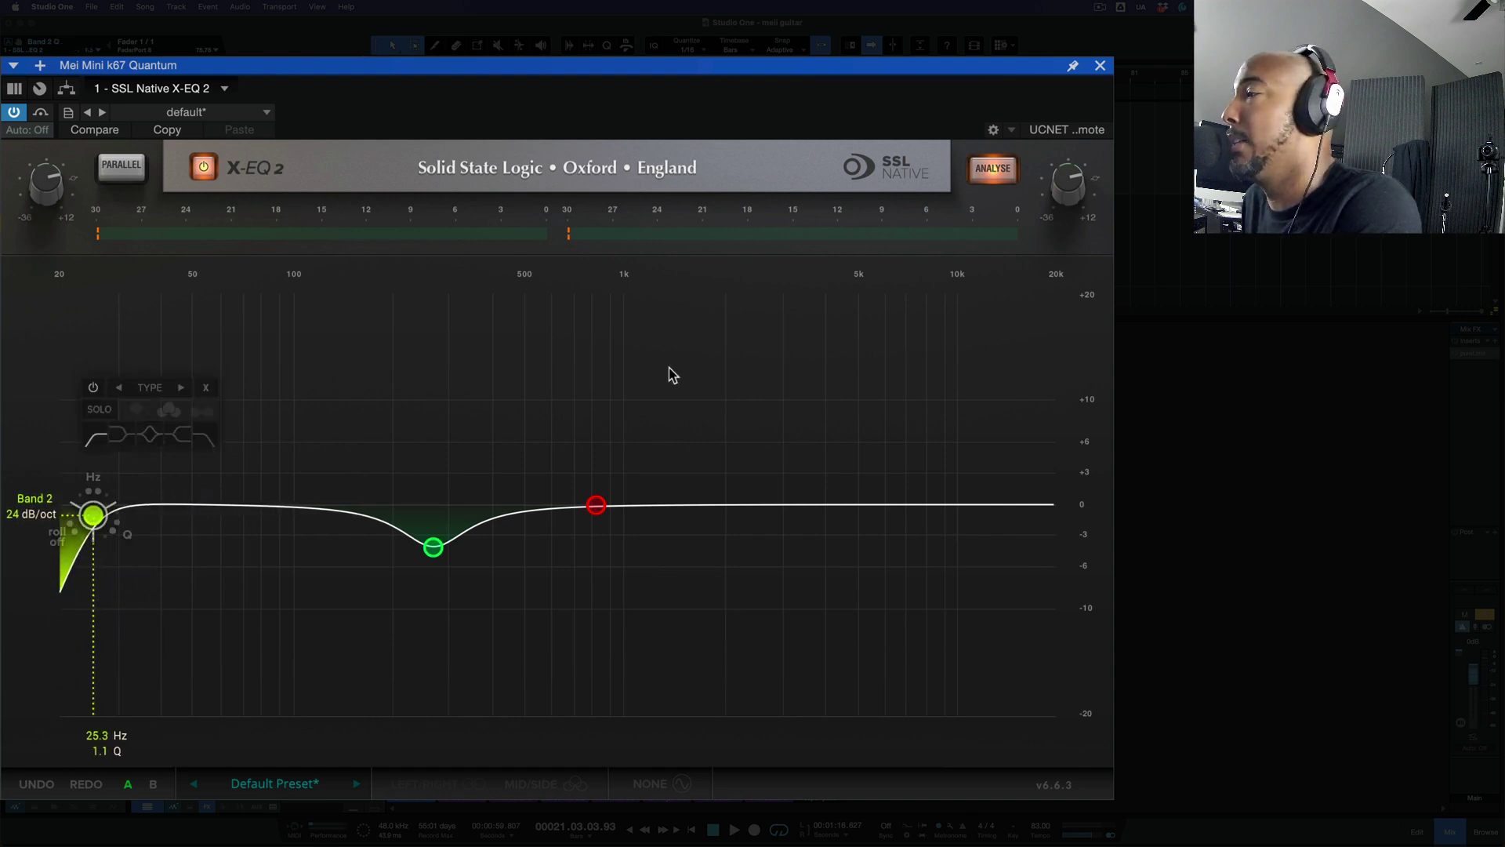
left_click(1035, 506)
mouse_move(1035, 505)
left_mouse_down()
mouse_move(924, 504)
mouse_move(1027, 502)
left_mouse_up()
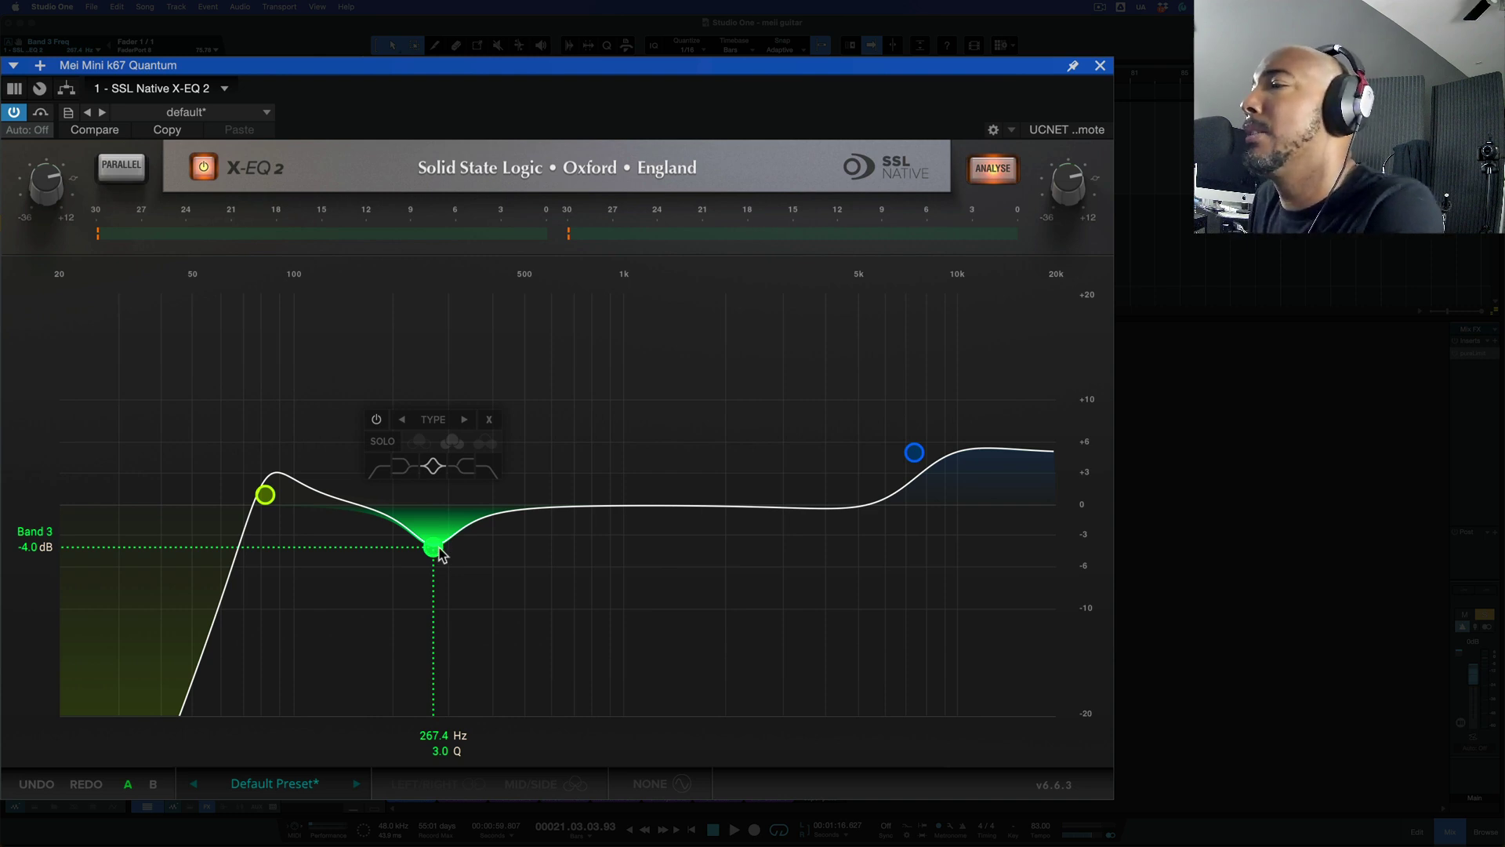
Step: Solo Band 3's -4.0 dB cut at 267.4 Hz, toggling solo off and back on
left_click(381, 442)
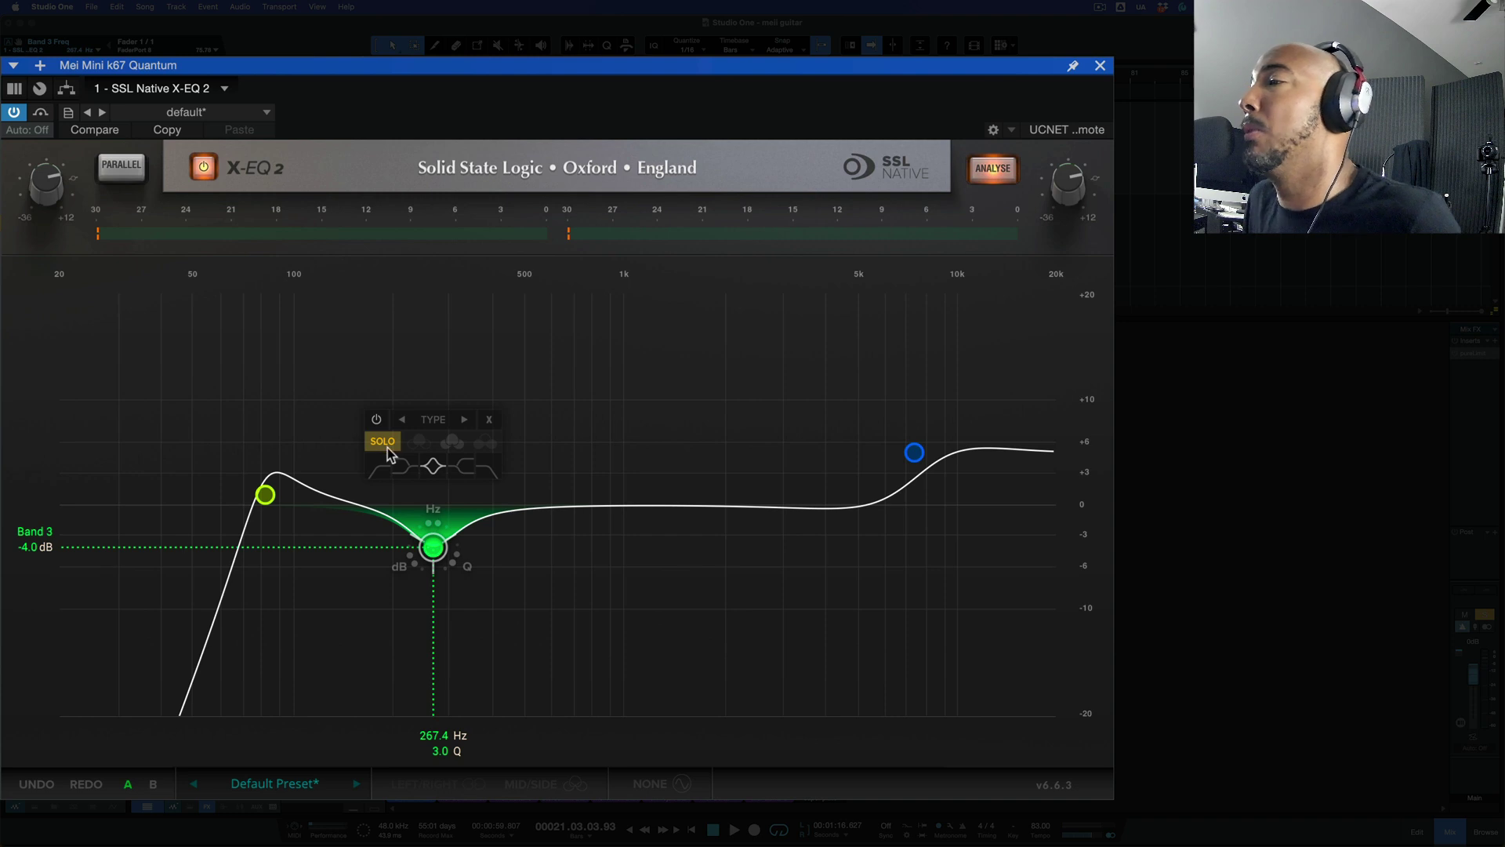
left_click(383, 443)
left_click(382, 444)
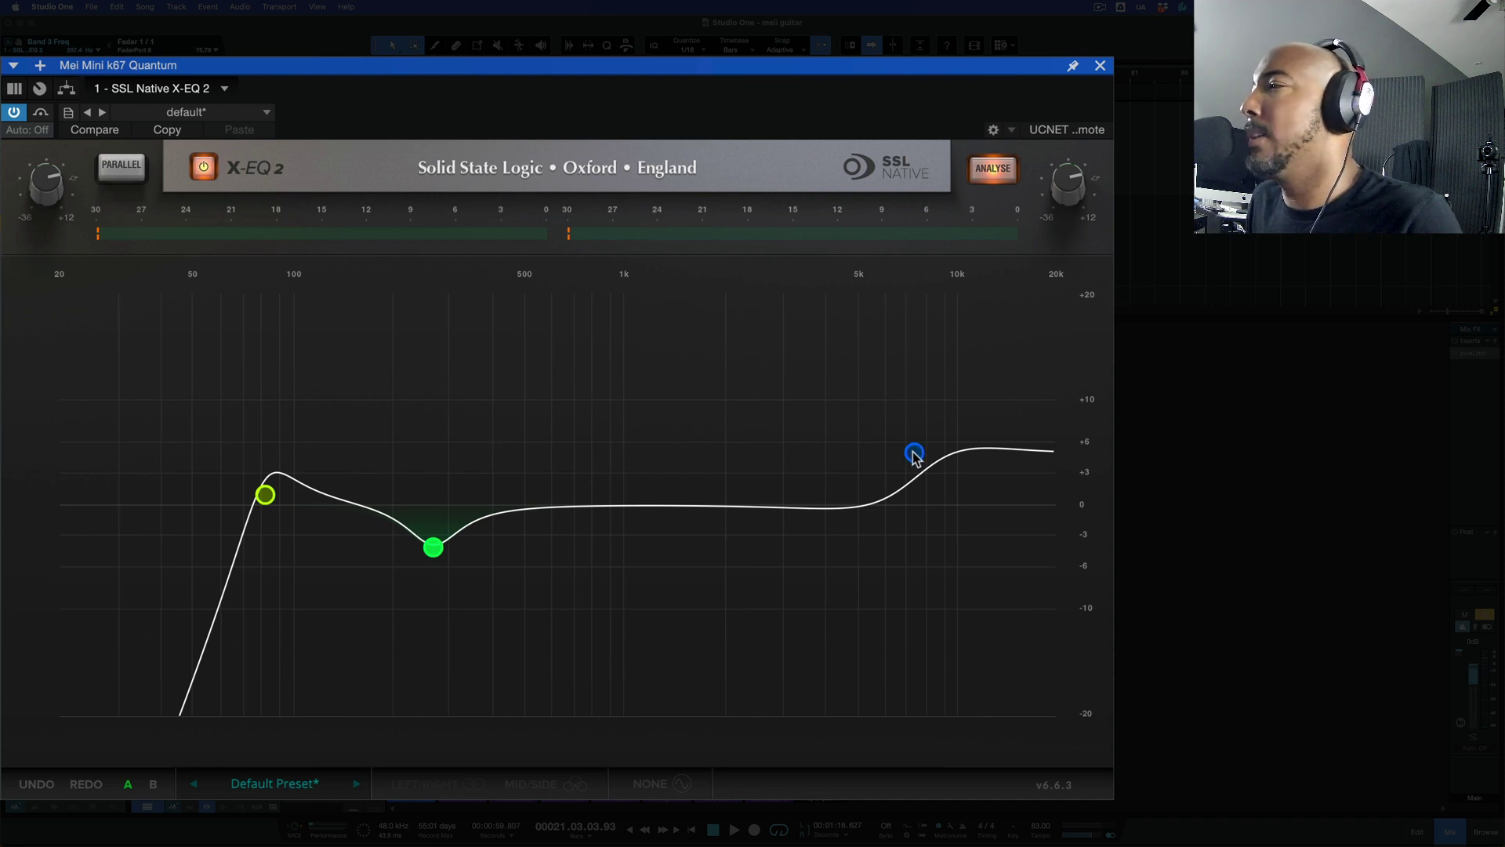
Step: Drag the Band 4 high shelf to +4.0 dB at 7.46 kHz
mouse_move(914, 457)
left_mouse_down()
mouse_move(915, 481)
mouse_move(913, 461)
left_mouse_up()
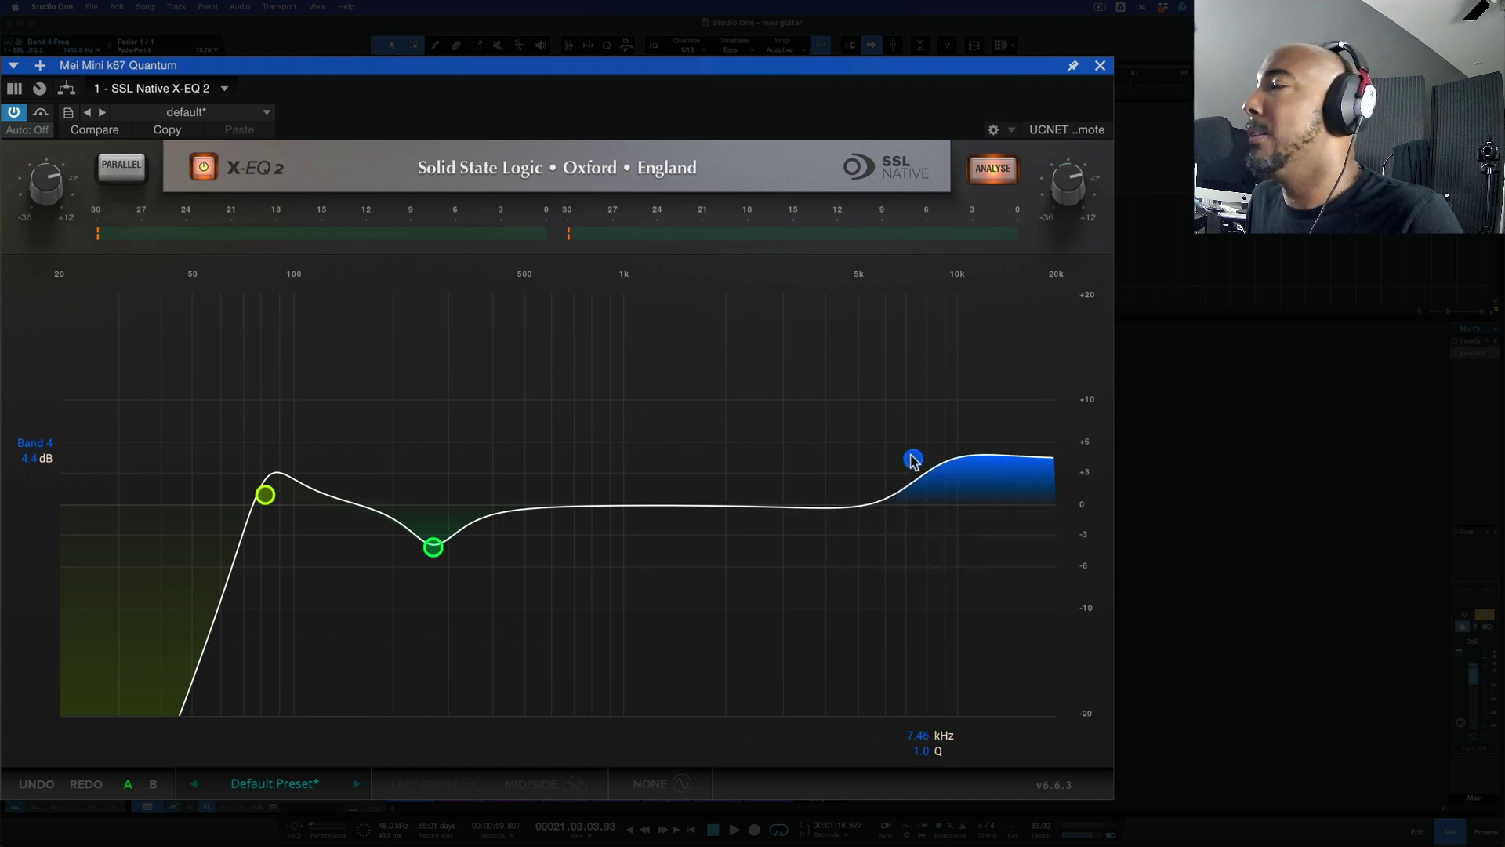
left_click_drag(914, 460, 913, 464)
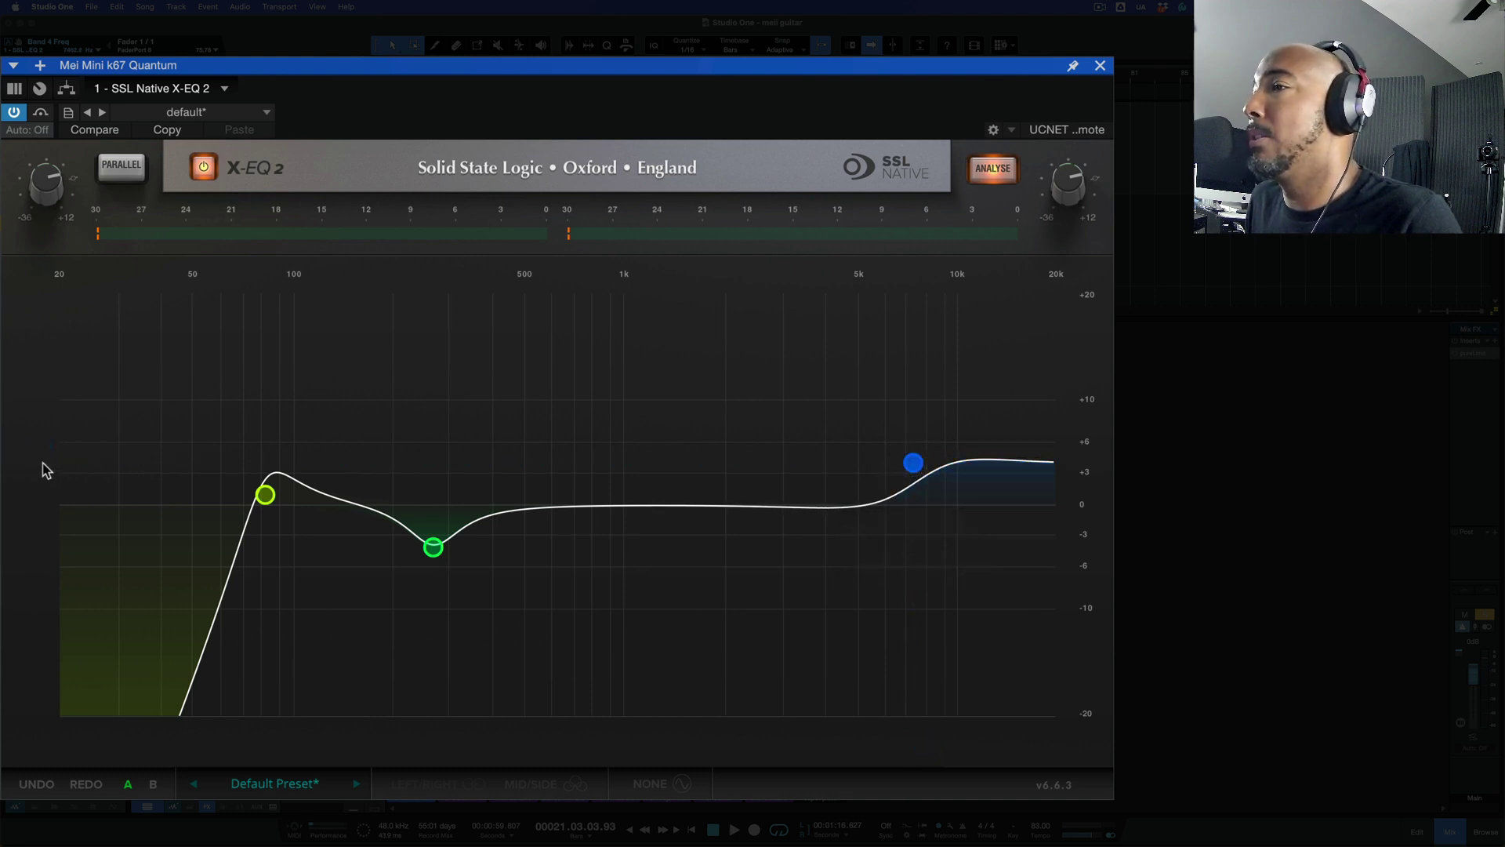
mouse_move(909, 468)
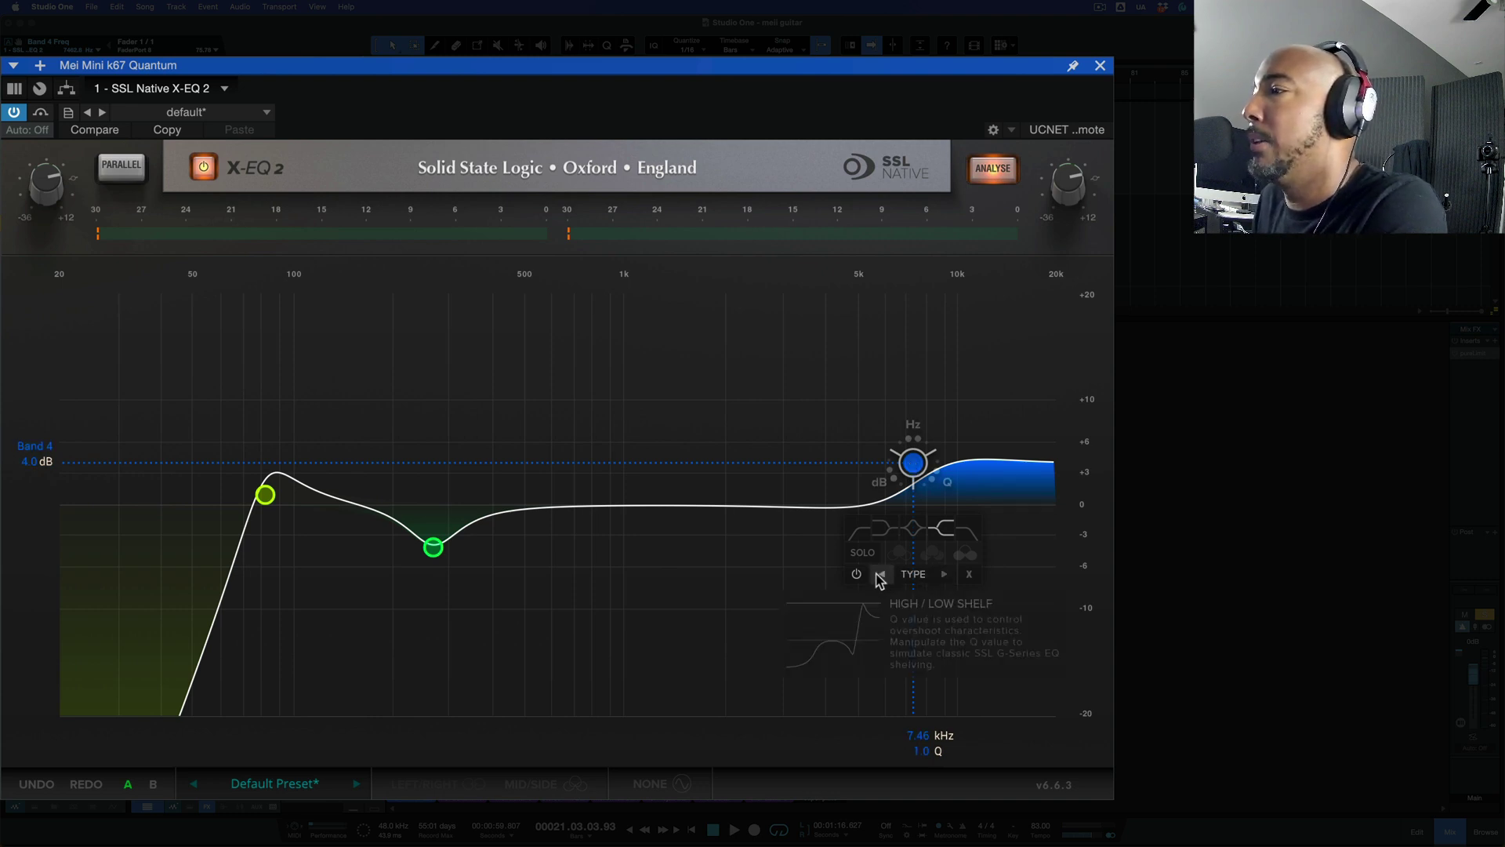
Step: Try Constant Q New on the Band 3 low-mid cut, then return it to Proportional 2
left_click(434, 546)
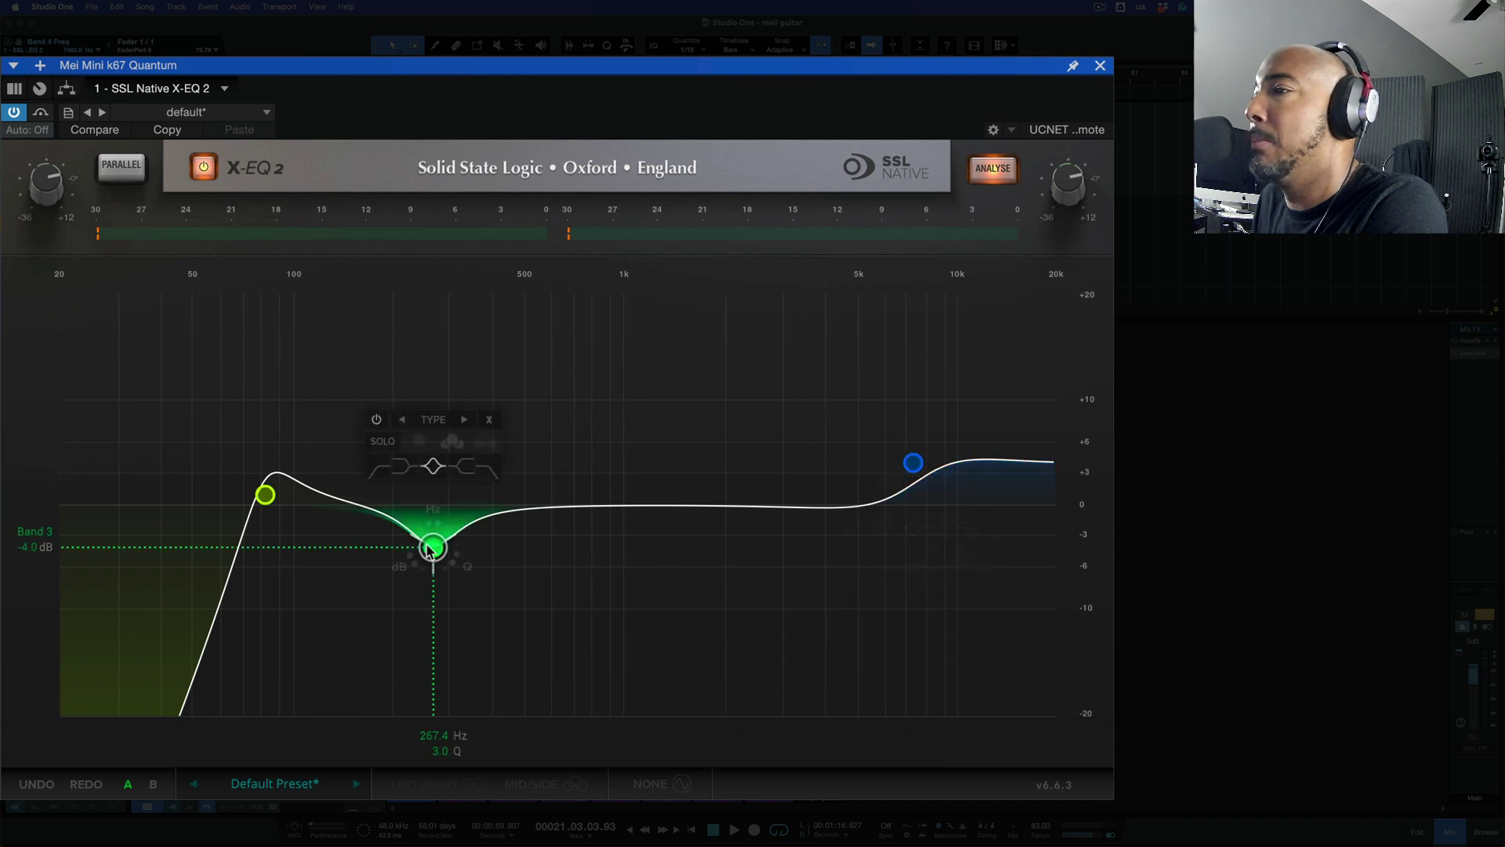
left_click(467, 422)
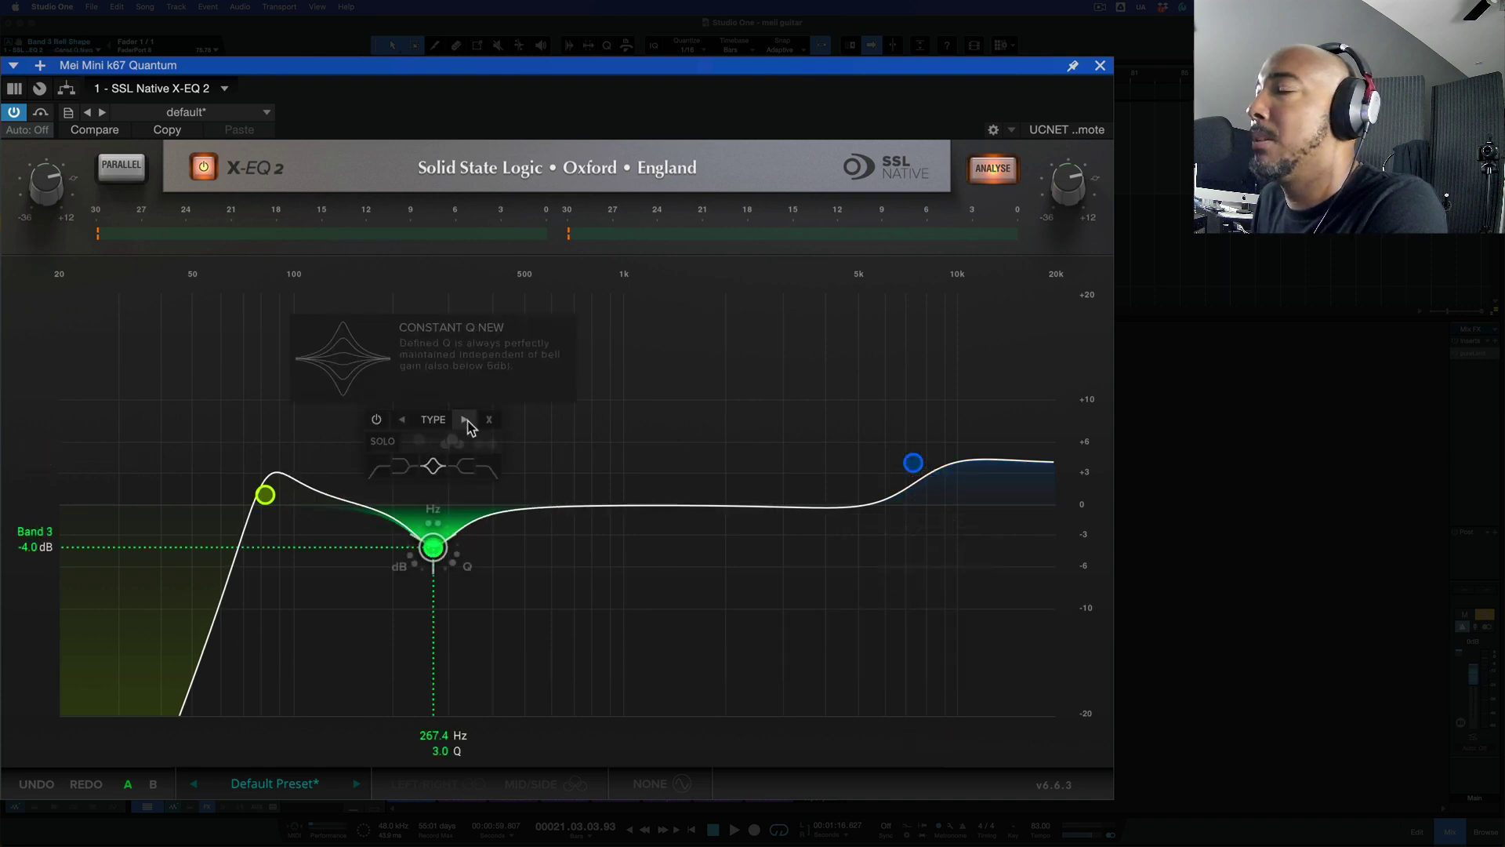
left_click(407, 421)
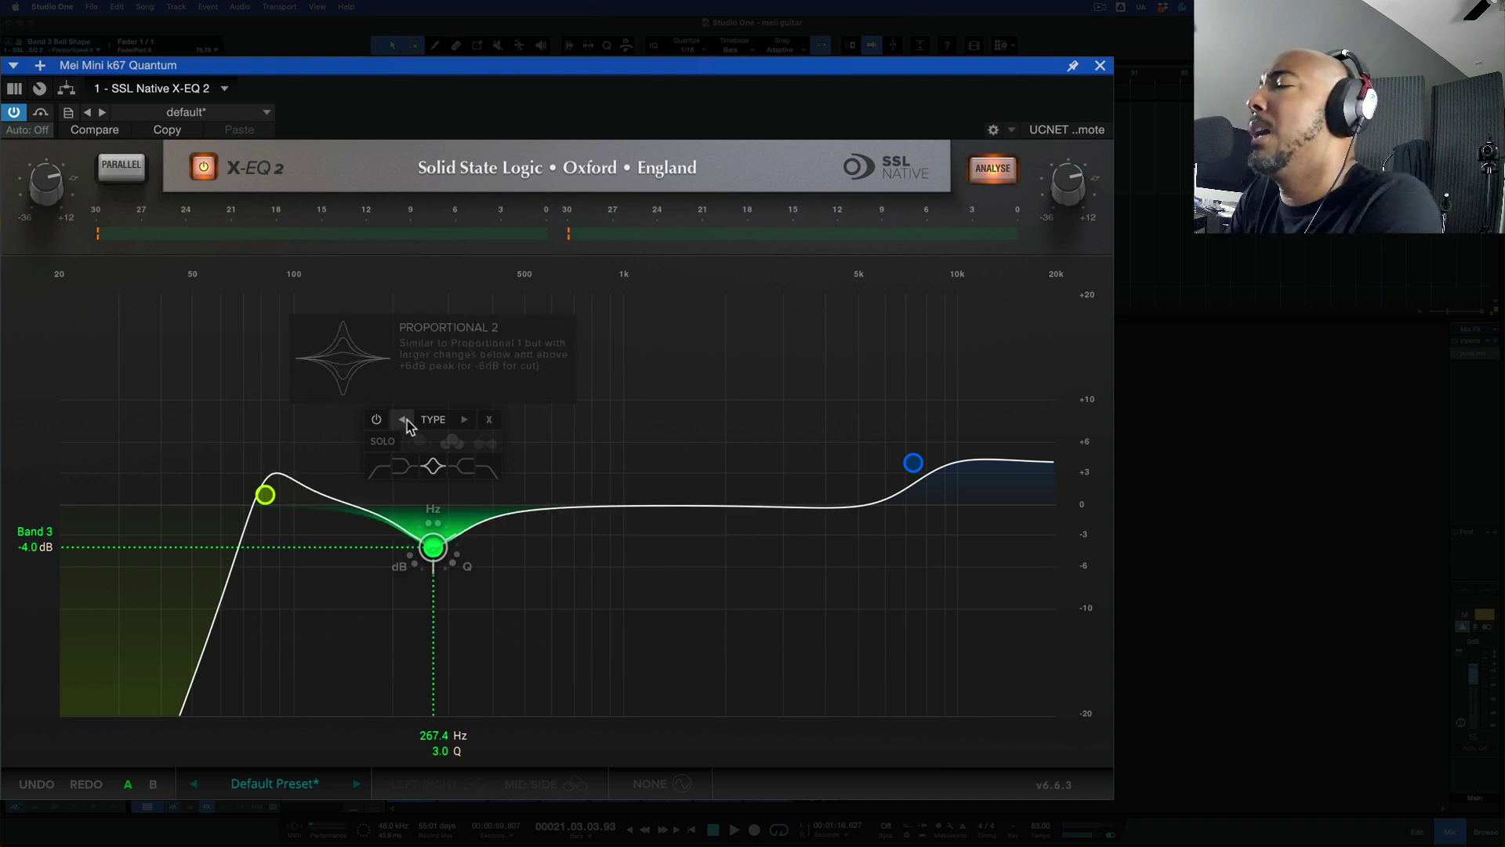